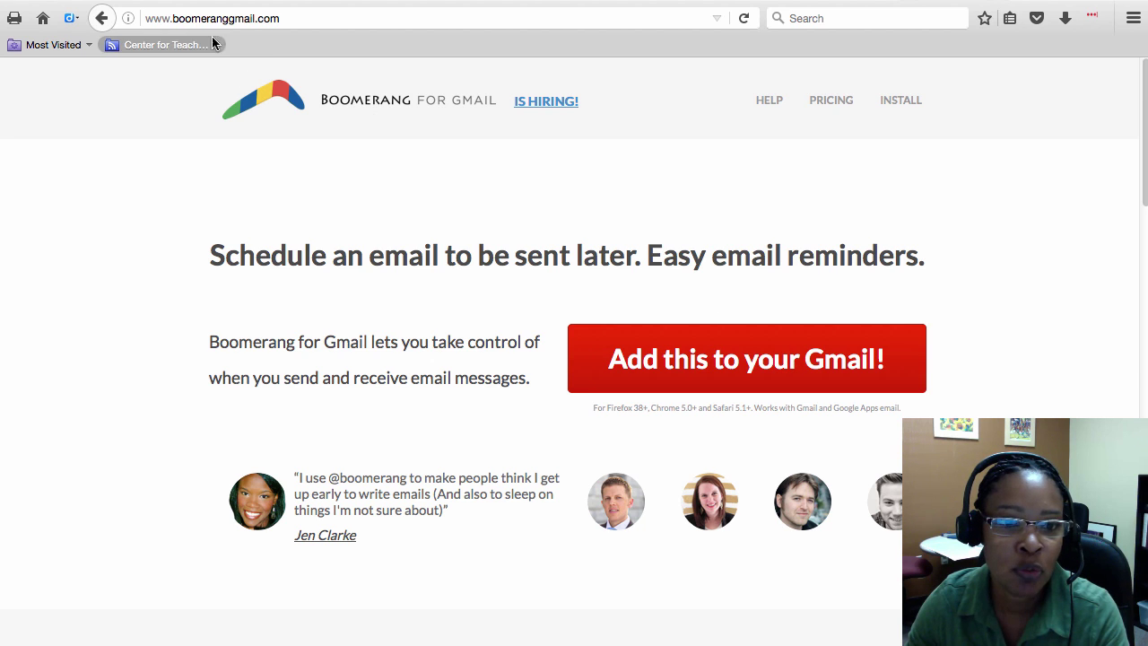
Step: Add Boomerang for Gmail to the browser, allow the site's installation request, install the add-on and dismiss the notice
click(750, 361)
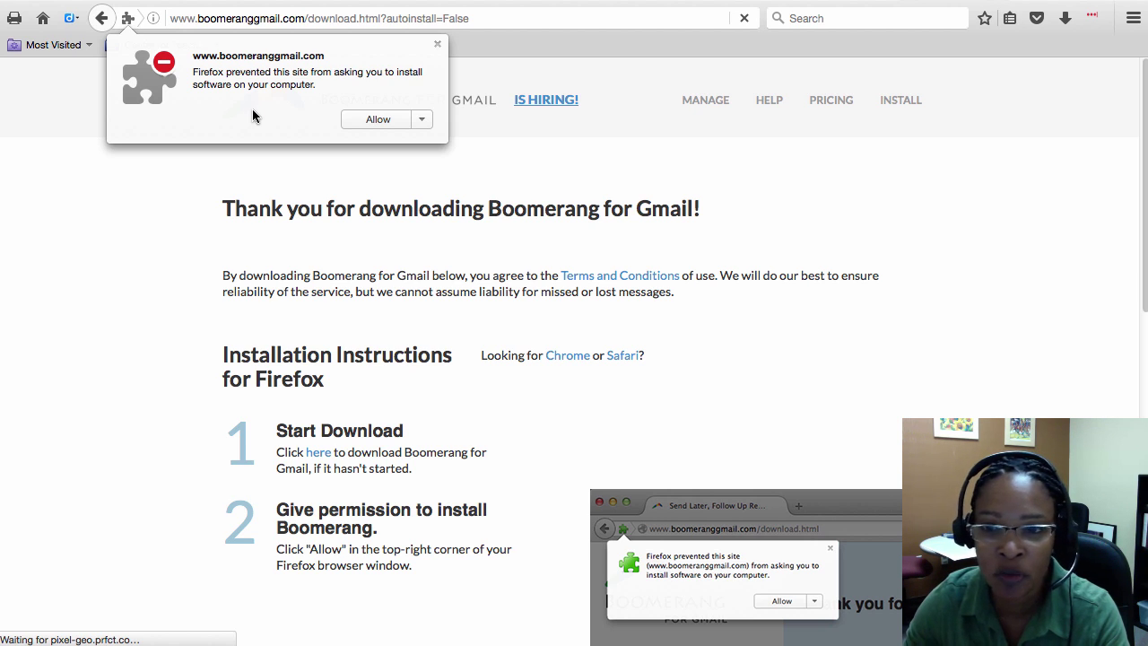
click(379, 121)
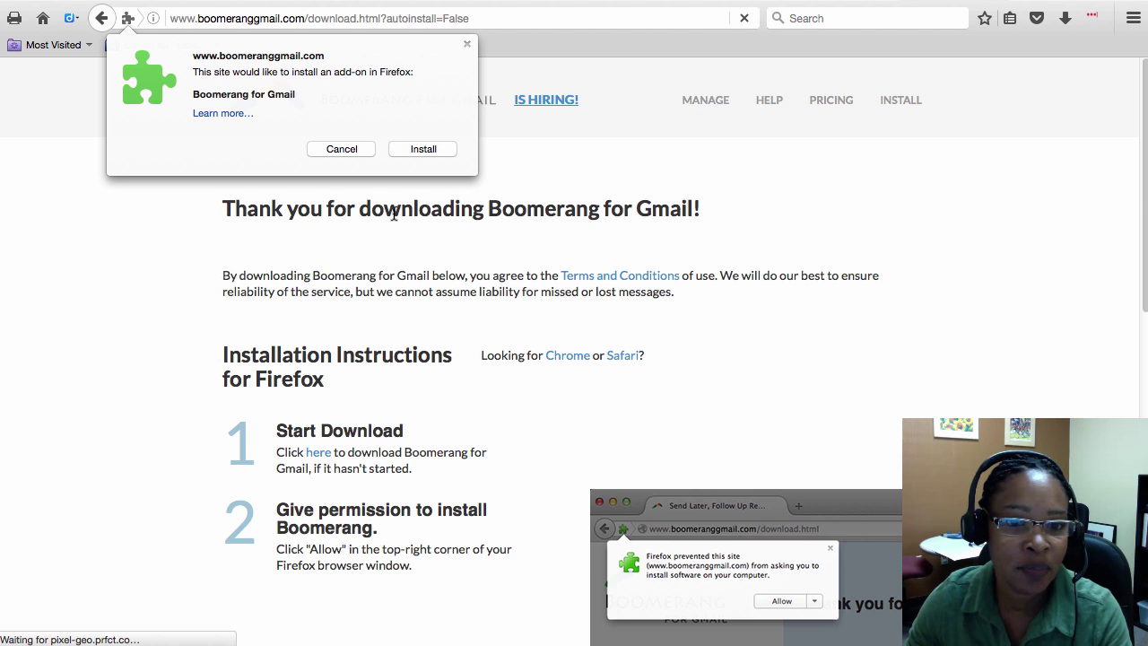
click(426, 149)
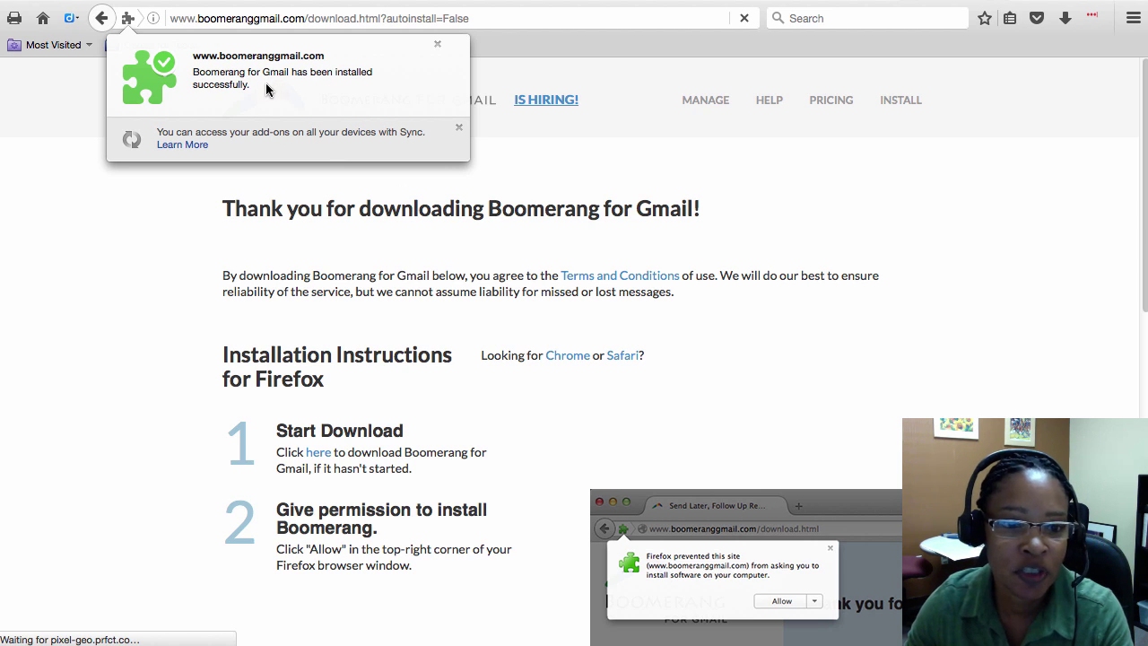
click(438, 45)
Step: Open the browser's list of installed extensions to check for Boomerang for Gmail
click(1133, 18)
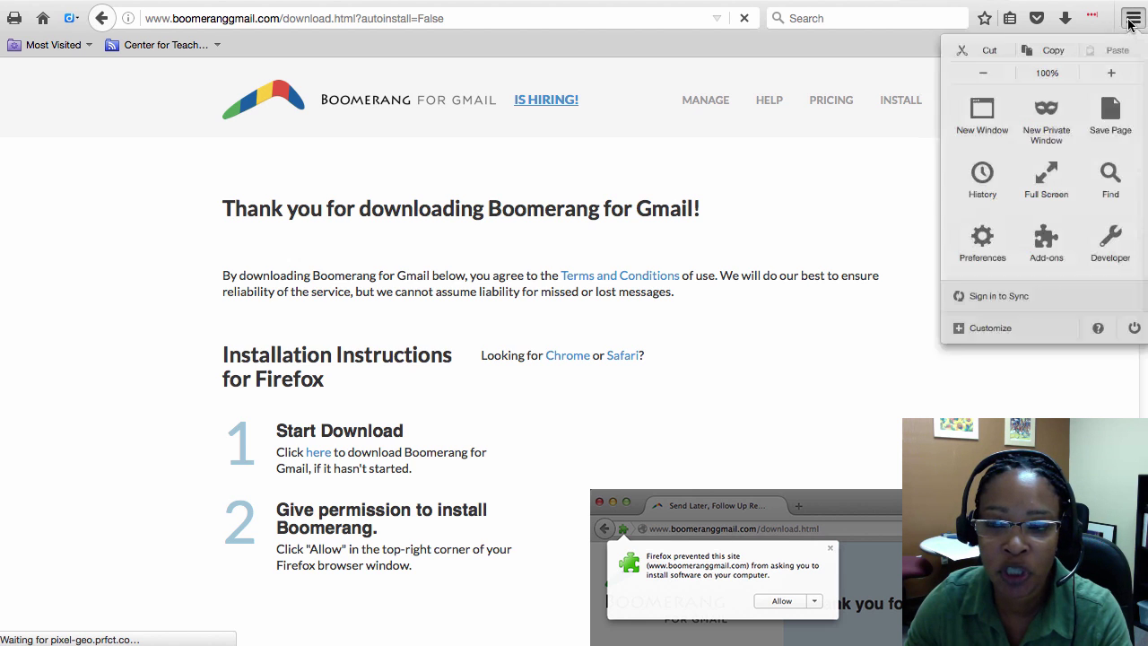
click(1032, 271)
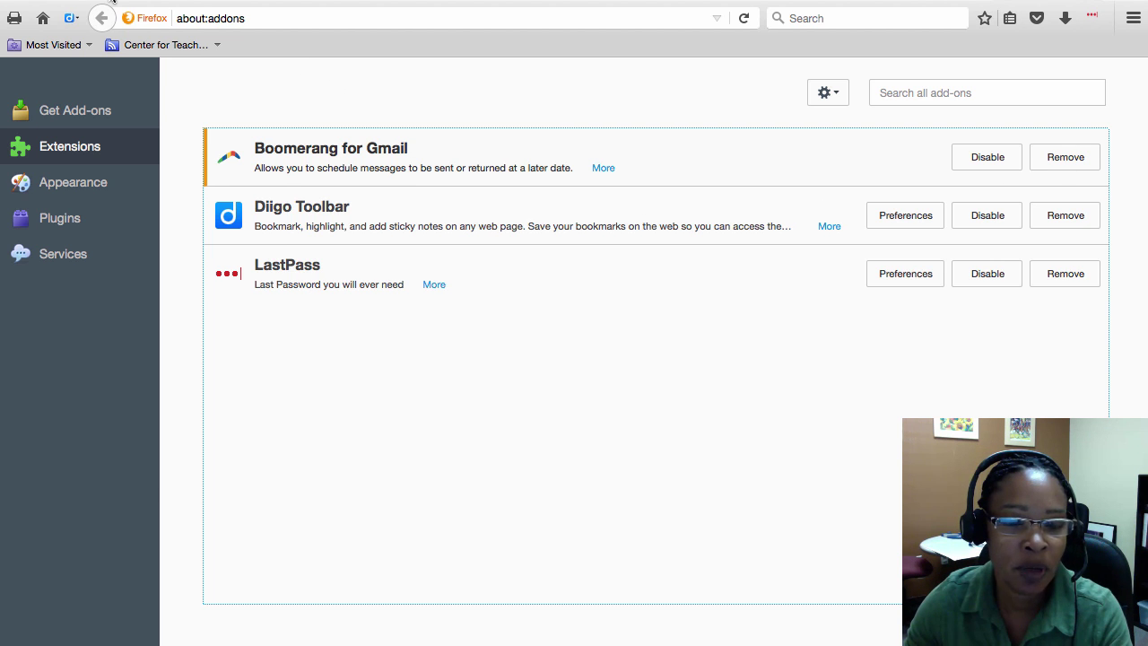
Step: Switch to the Gmail inbox, reload it, and open the message "Start your free Swivl demo."
click(109, 6)
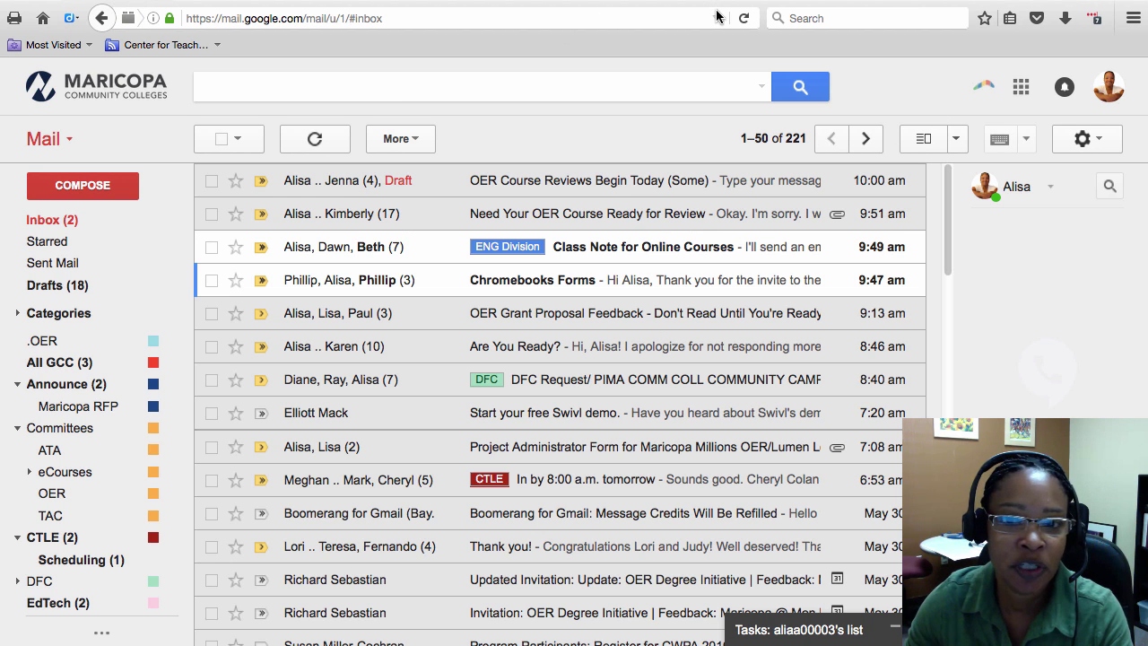
click(743, 19)
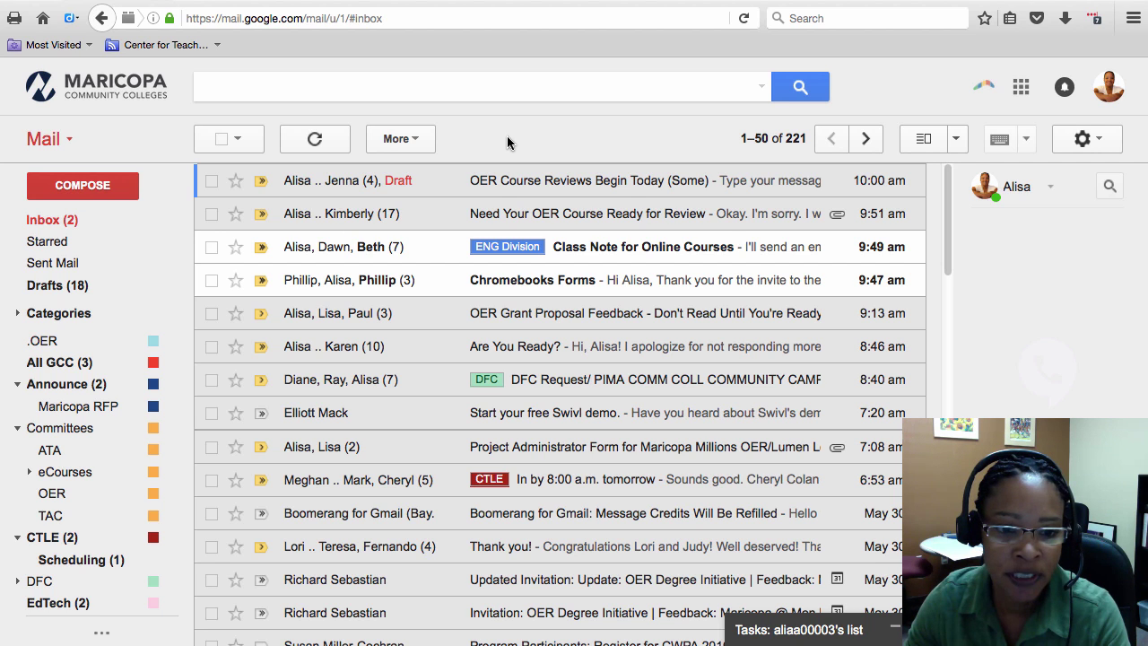
click(534, 416)
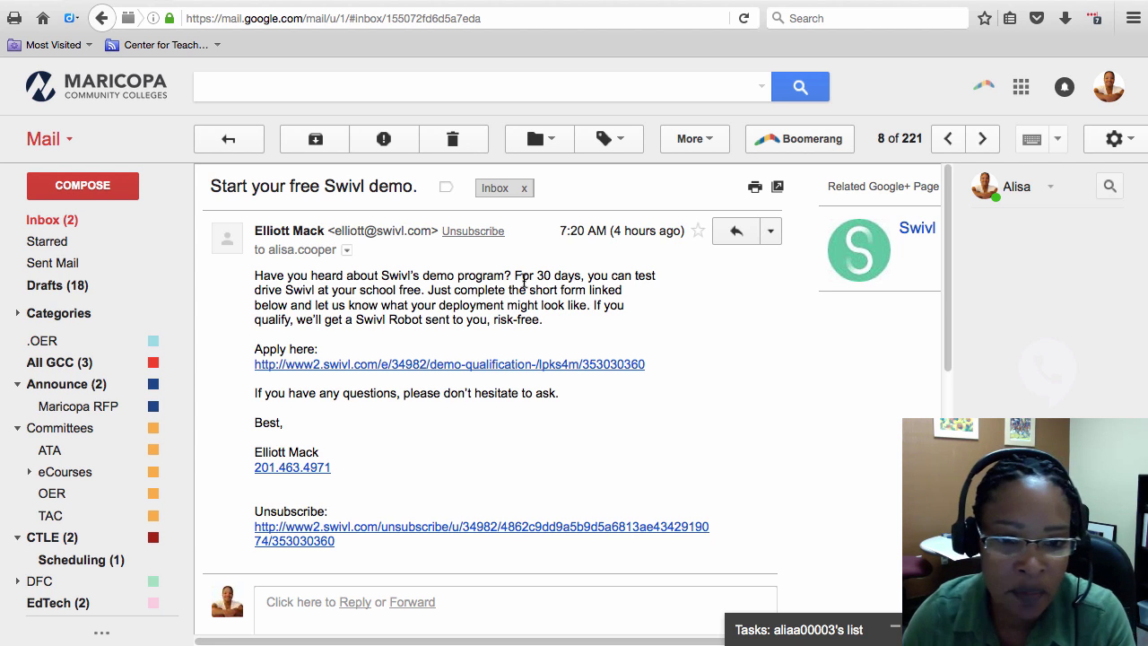
Step: Examine the message's additional actions and Boomerang's times for returning the conversation to the inbox, including the random-time choices
click(771, 232)
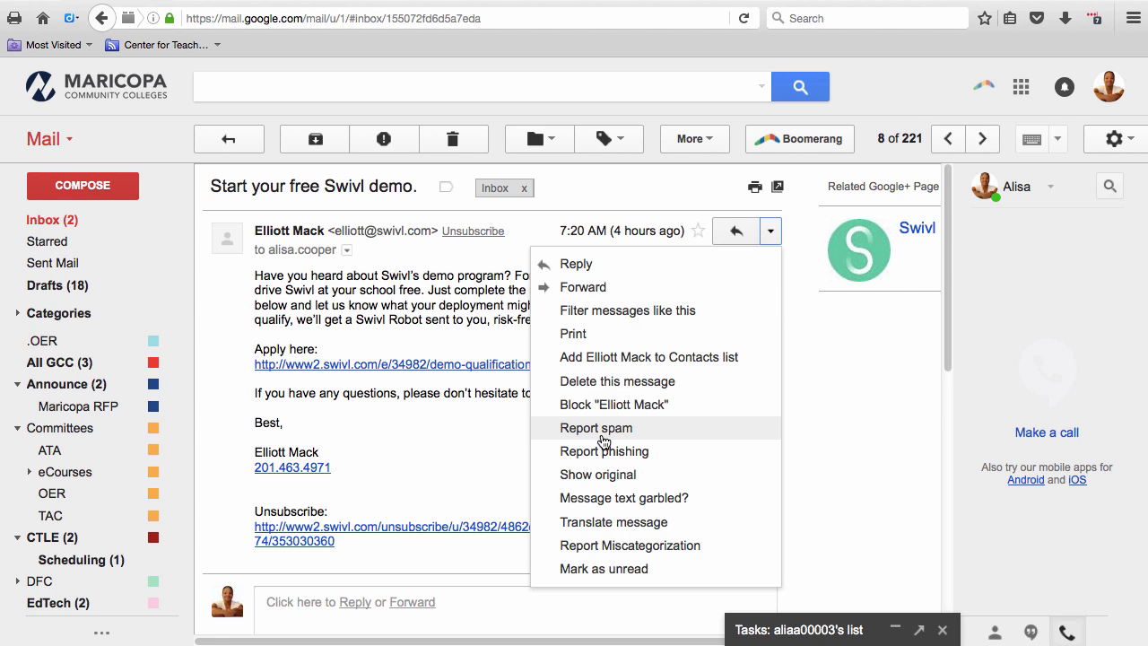
click(432, 316)
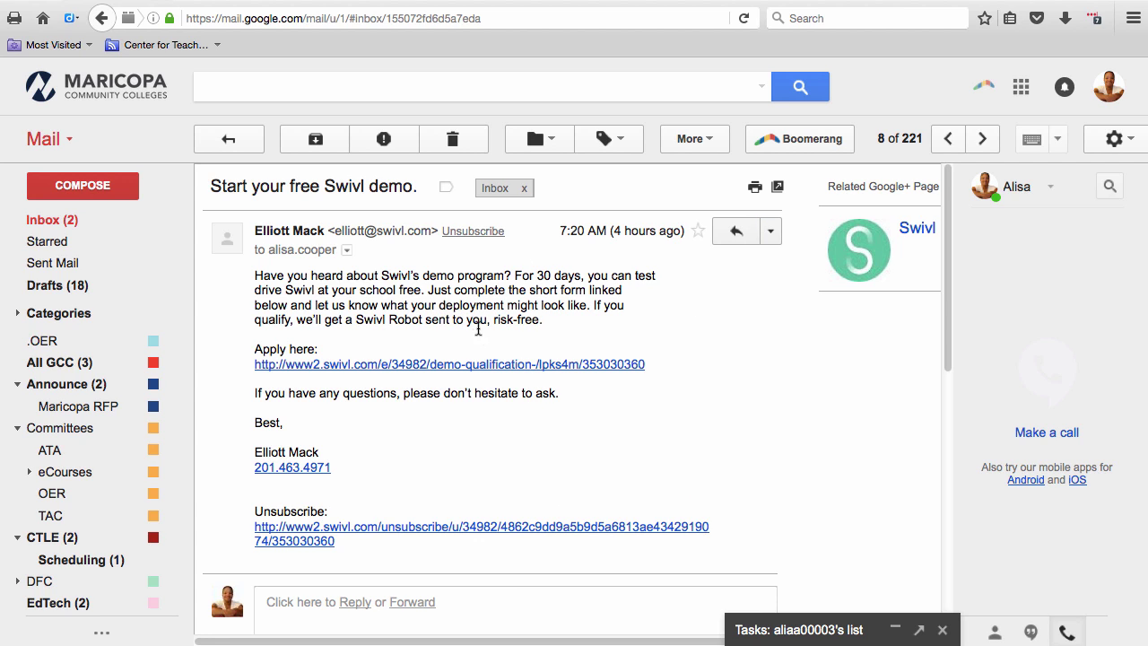
click(806, 138)
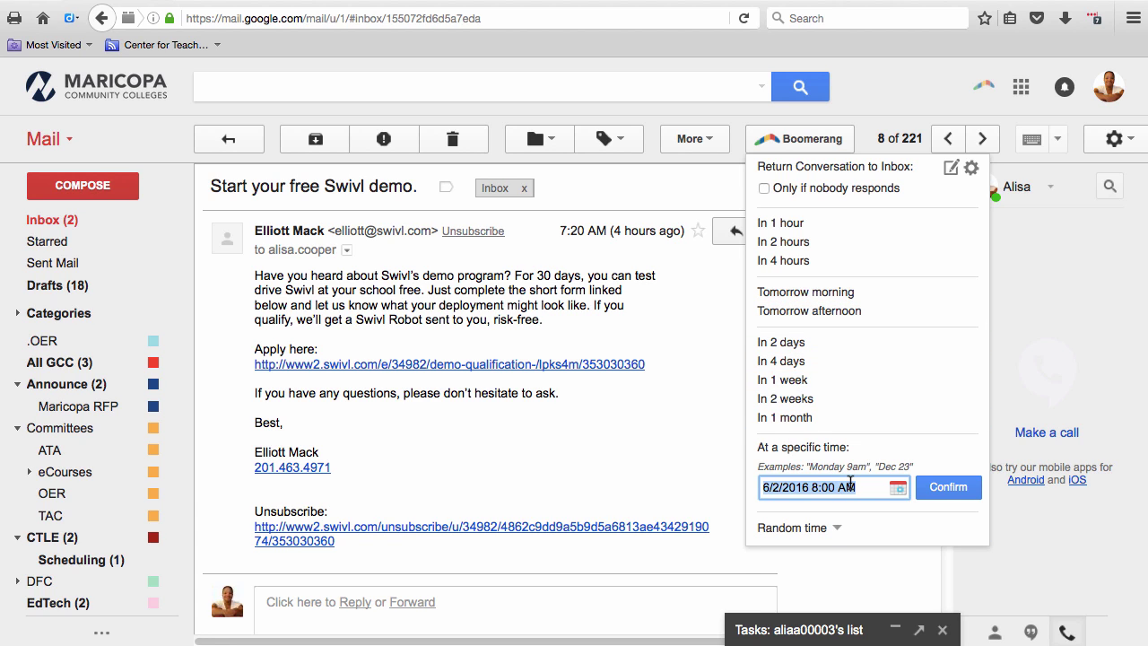
click(837, 531)
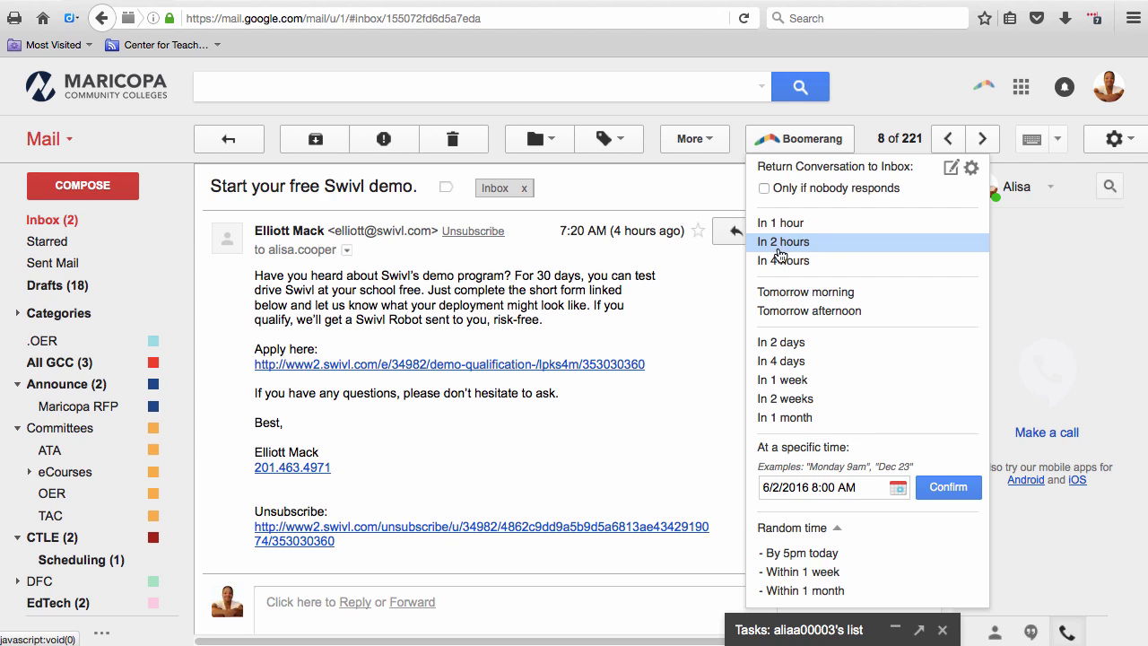
mouse_move(786, 249)
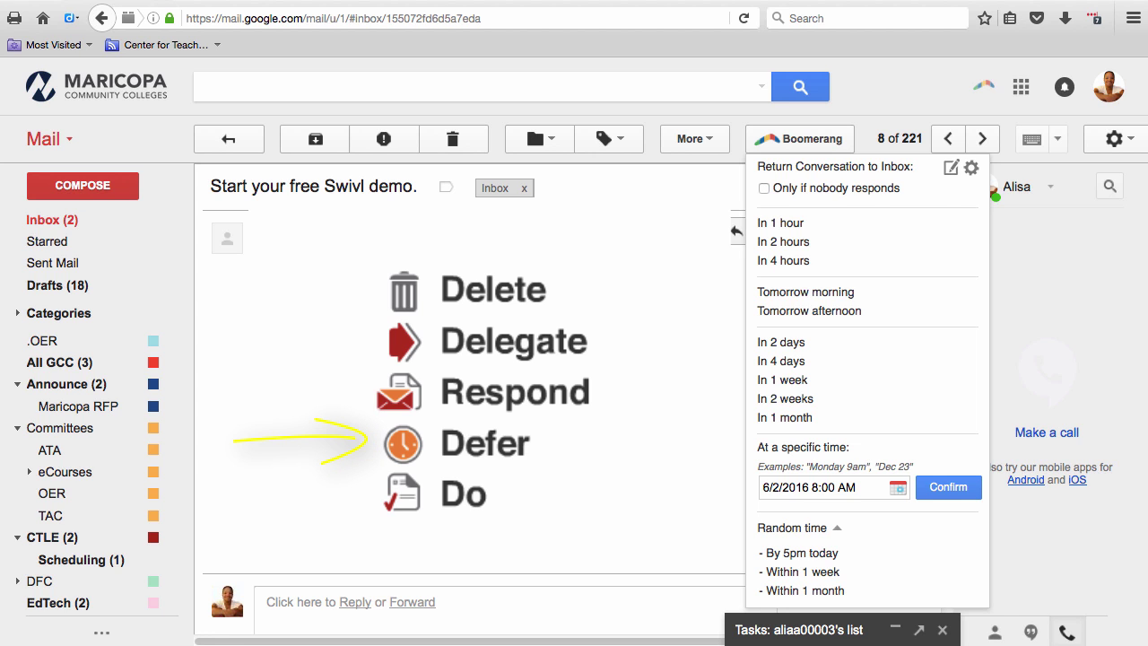
click(642, 321)
scroll(642, 320, down, 3)
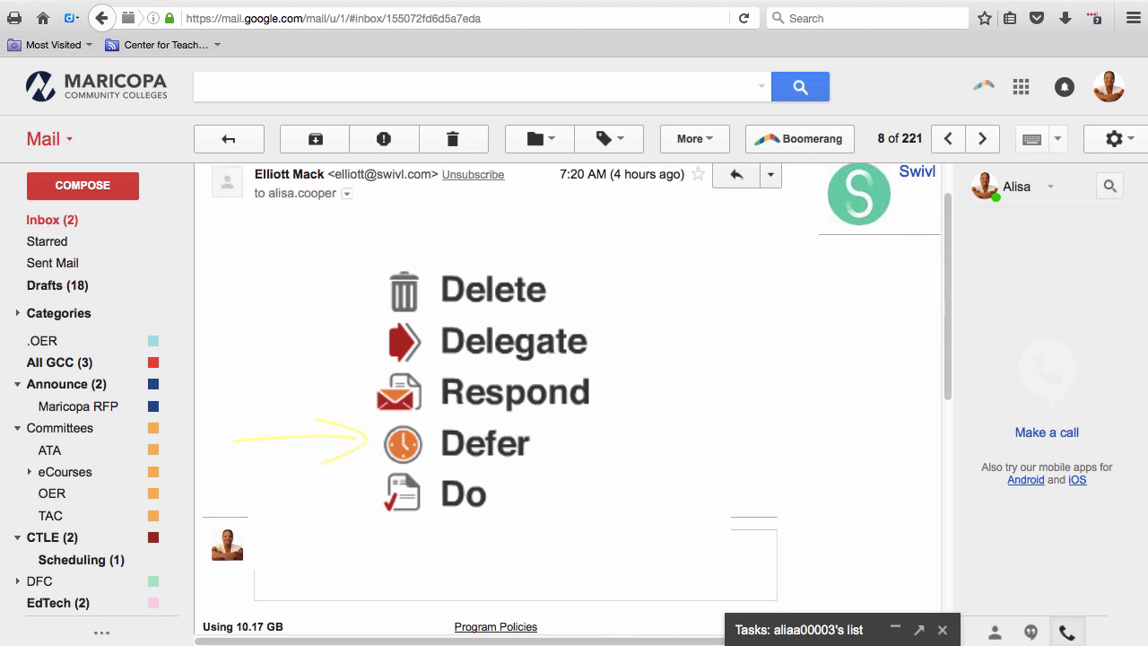
scroll(642, 314, up, 2)
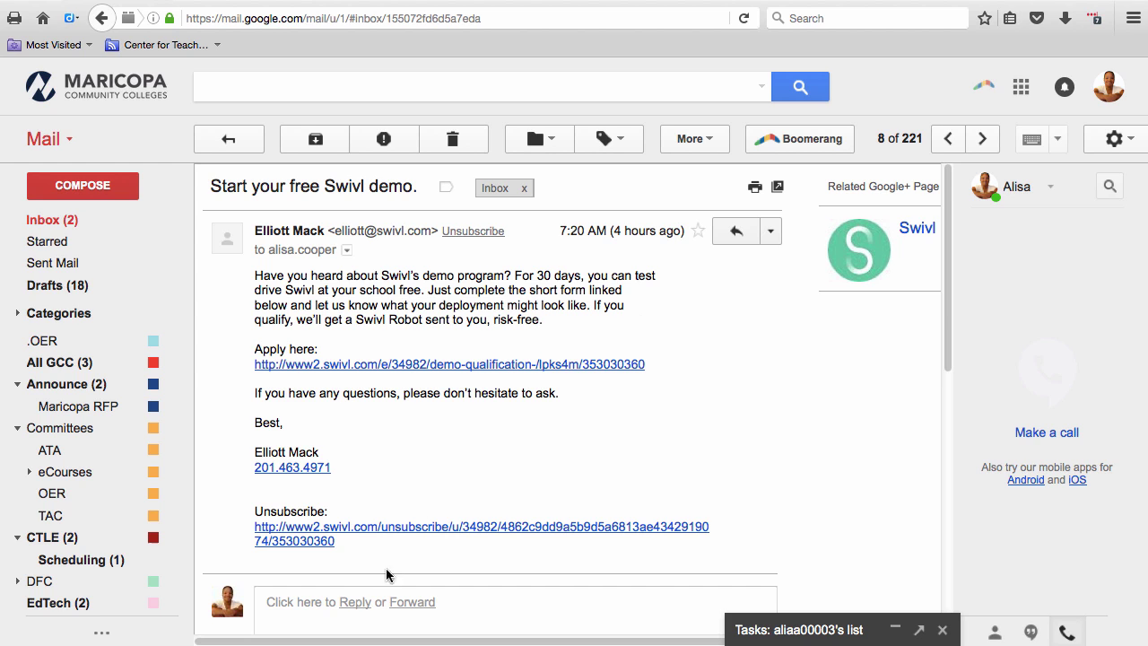
Step: Start a reply to the Swivl message and view its Send Later scheduling options without choosing a time
click(356, 601)
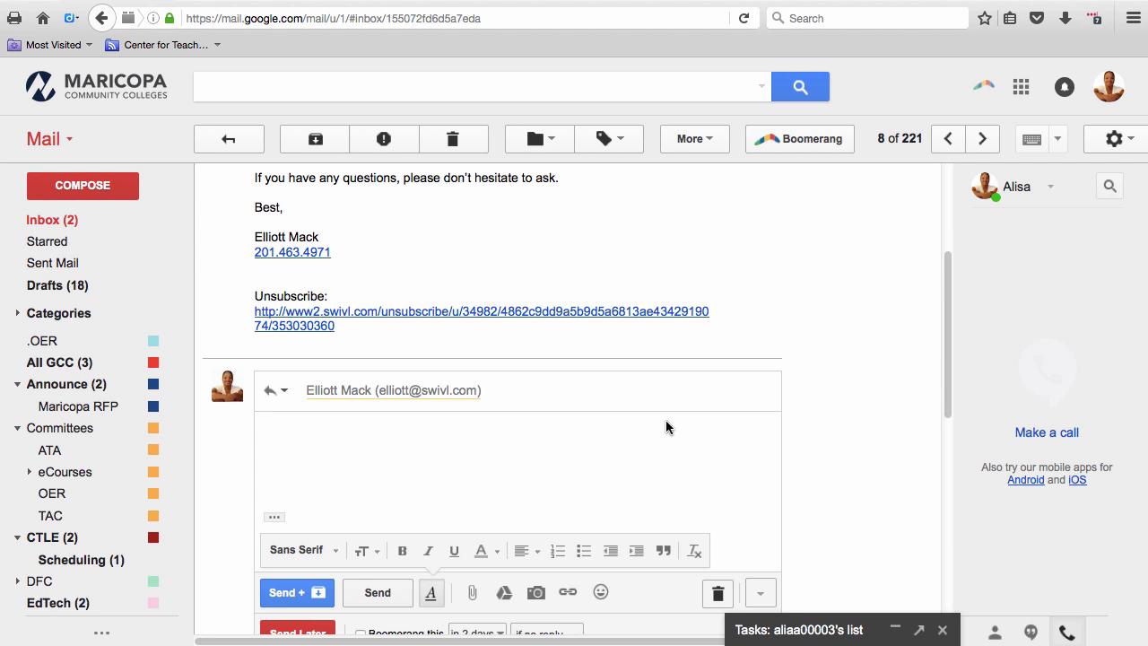
scroll(867, 311, down, 2)
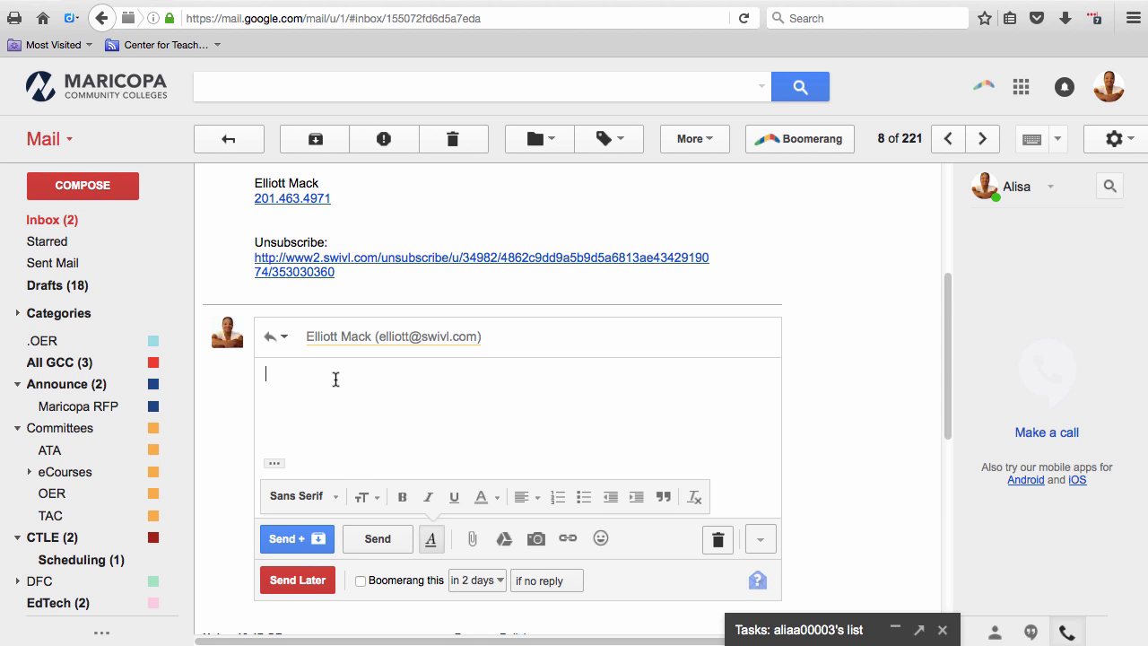
click(303, 581)
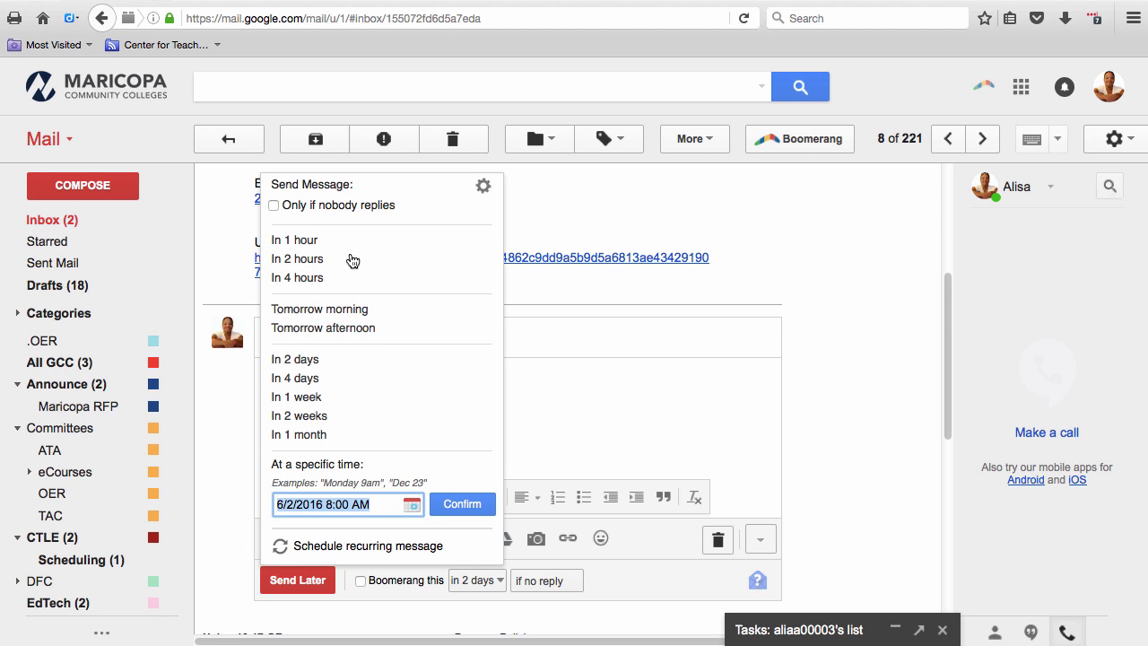
click(568, 194)
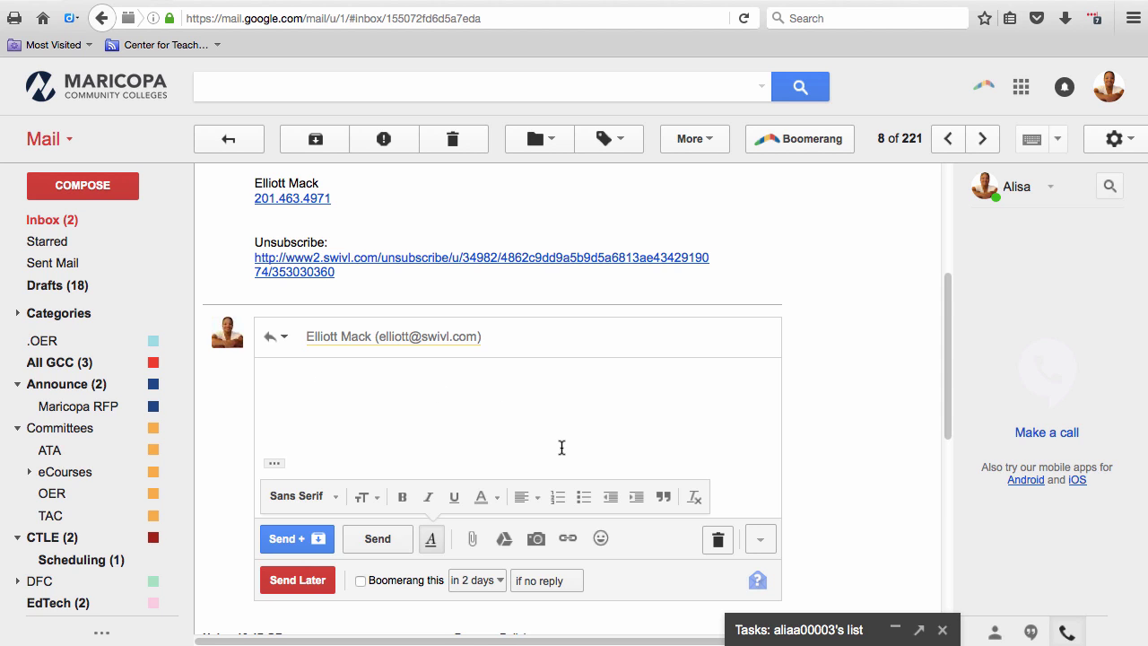
Step: Enable the Boomerang reminder on the reply and view its reply, click and open conditions, keeping "in 2 days" and "if no reply"
click(361, 581)
click(555, 581)
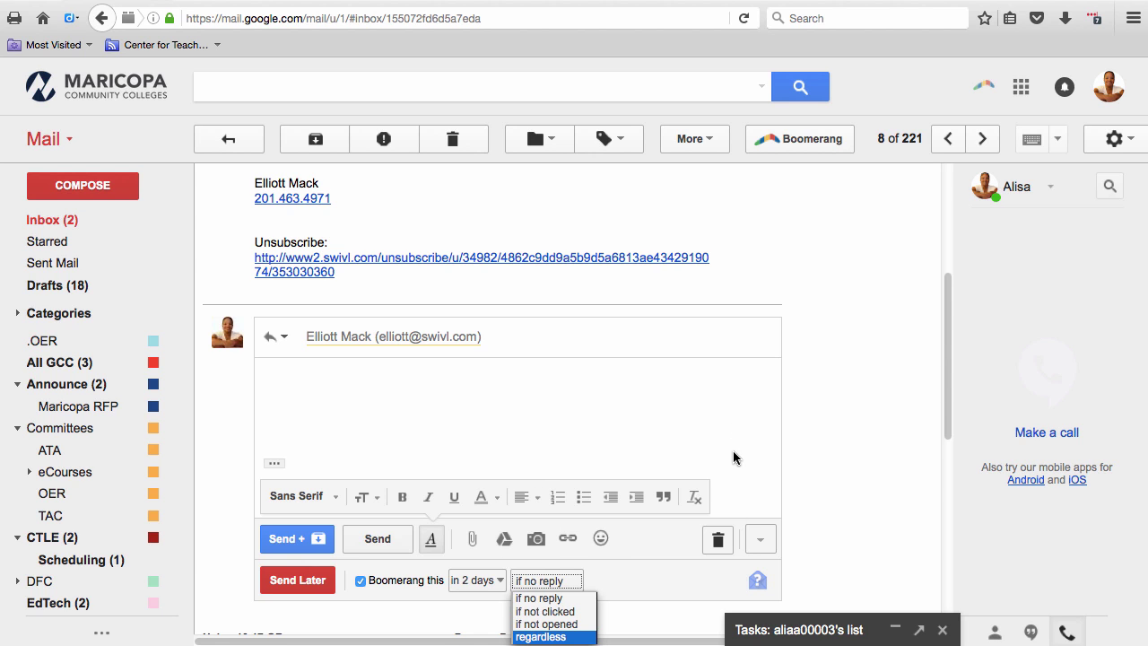
click(505, 581)
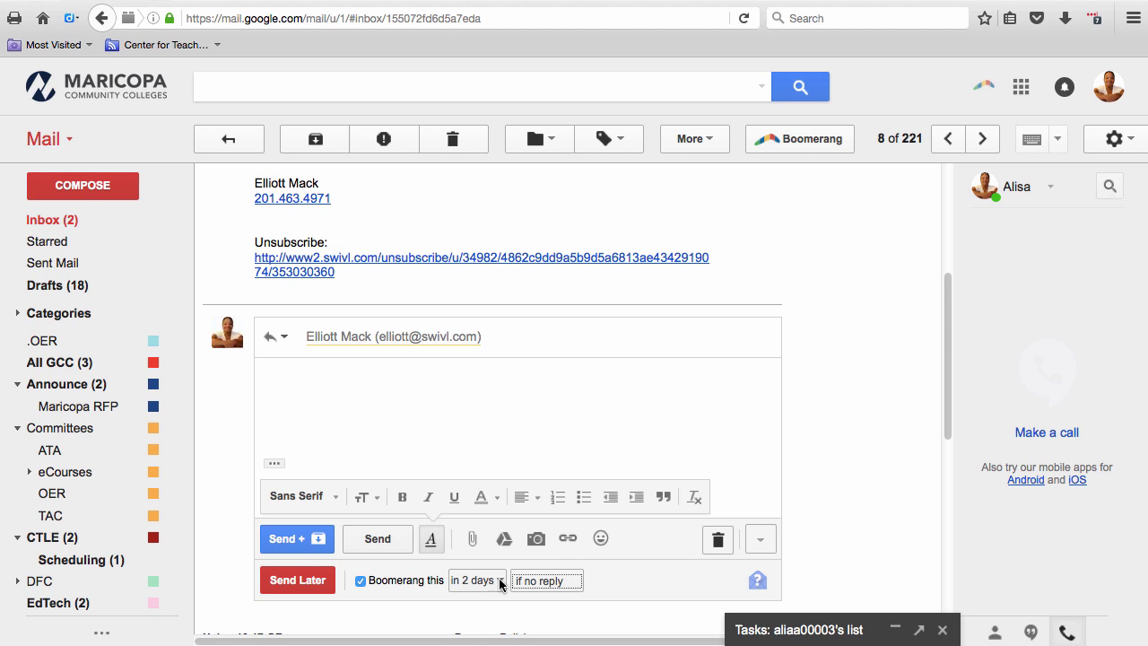
click(859, 293)
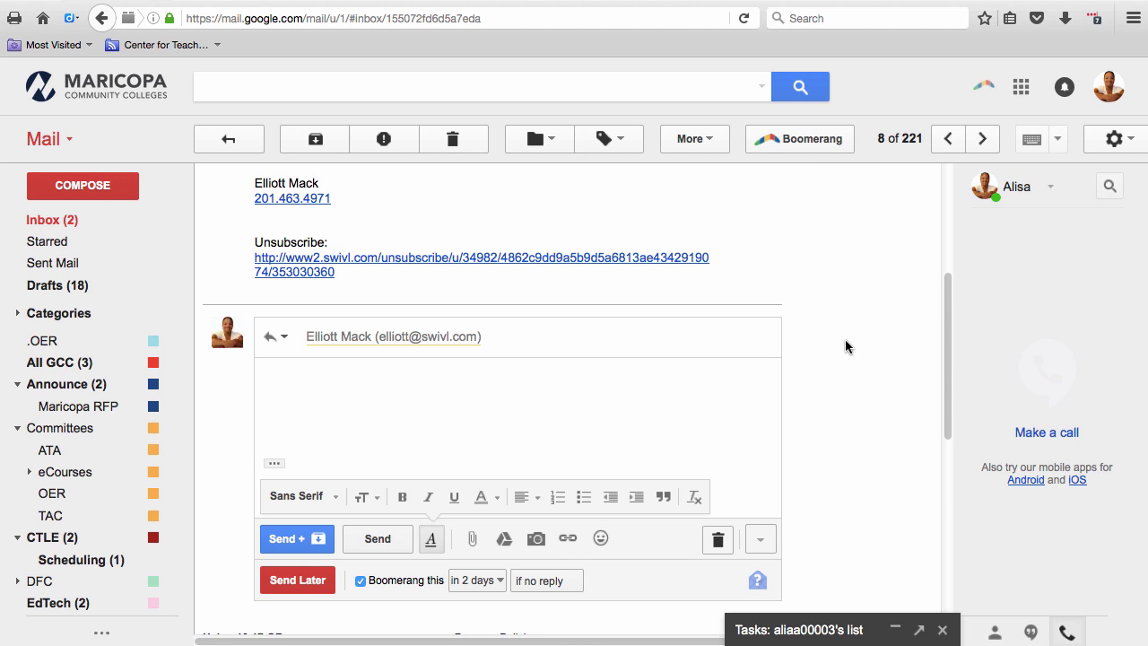
Step: Discard the reply draft and return to the beginning of the Swivl message
click(716, 538)
scroll(842, 297, up, 4)
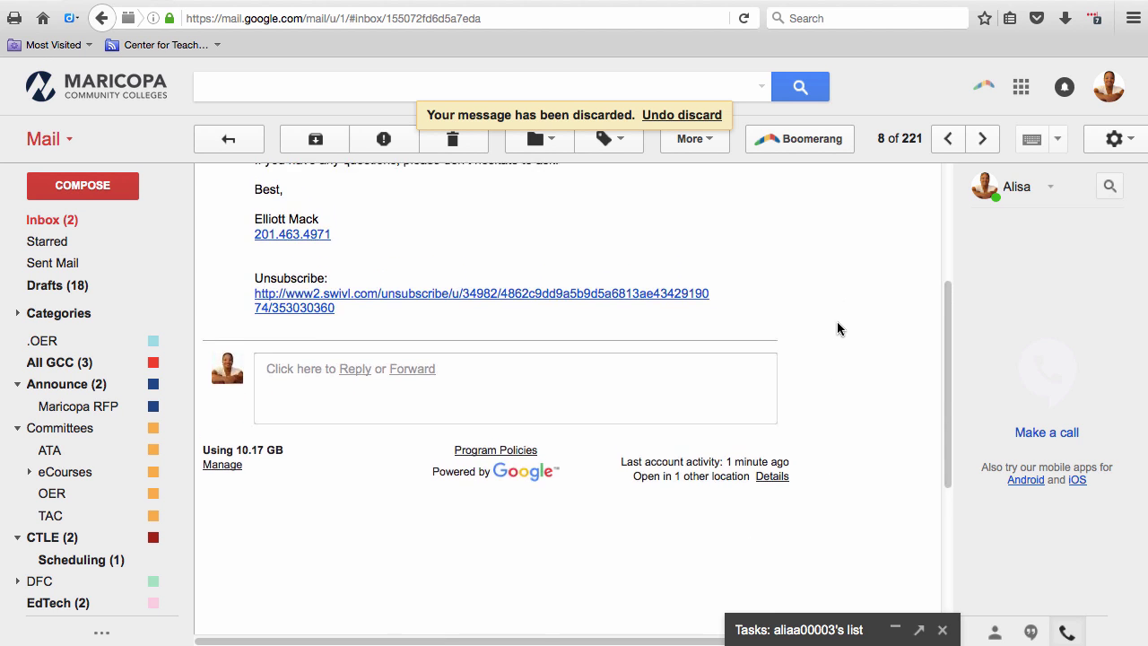
scroll(833, 363, up, 3)
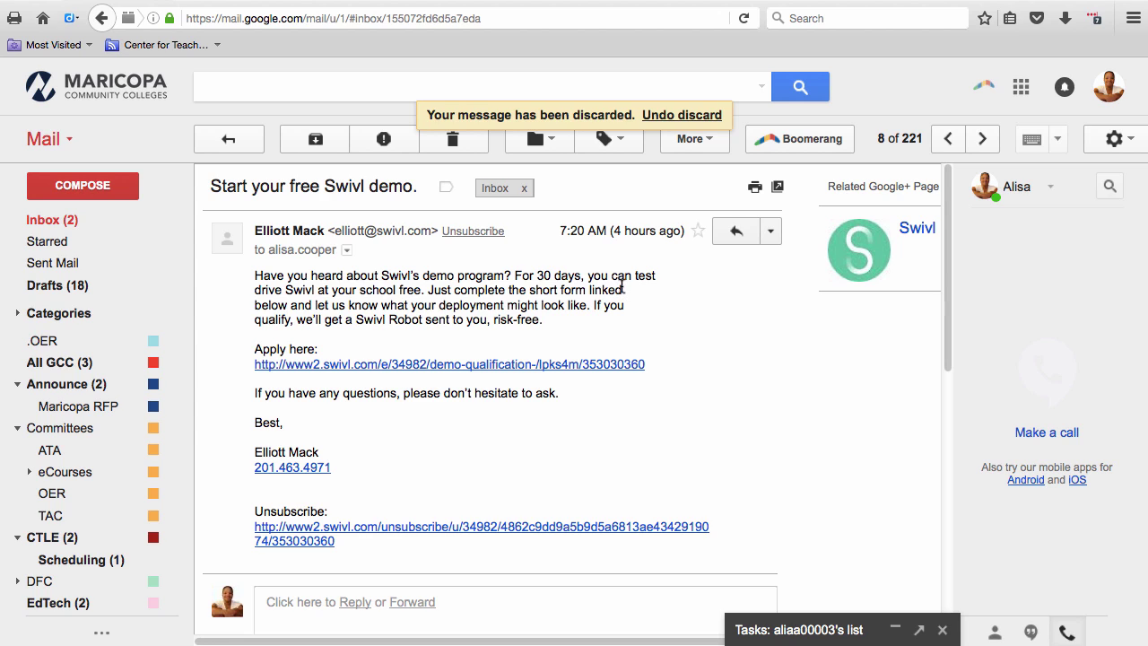
Step: Open the Tasks list, review its dated entries, and minimize it again
click(70, 141)
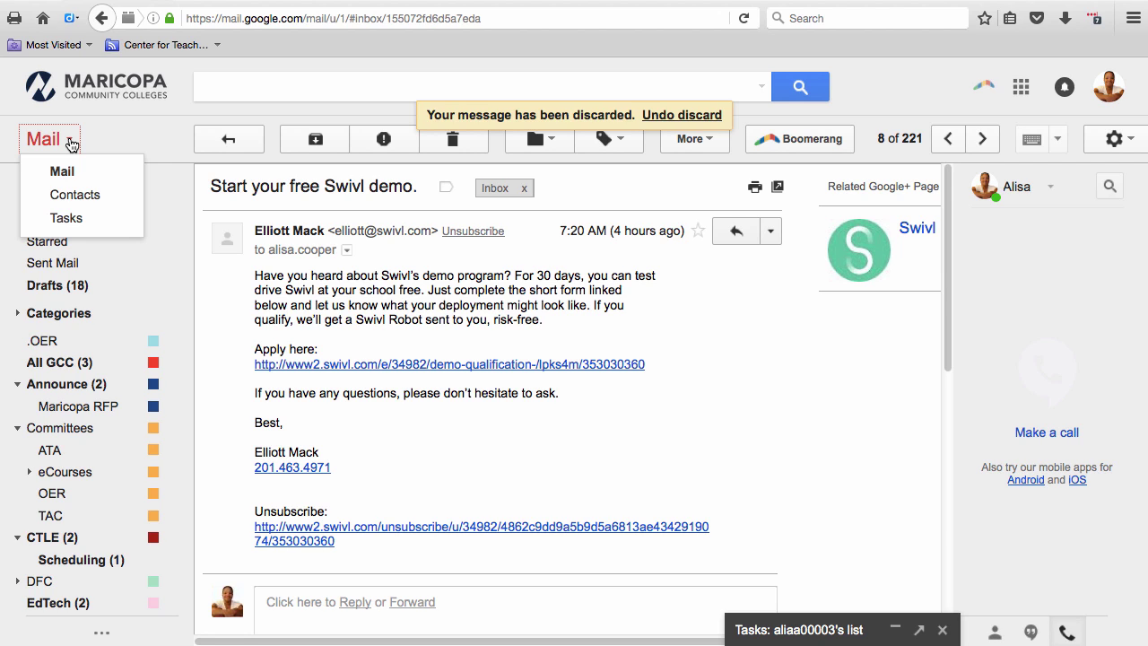
click(65, 220)
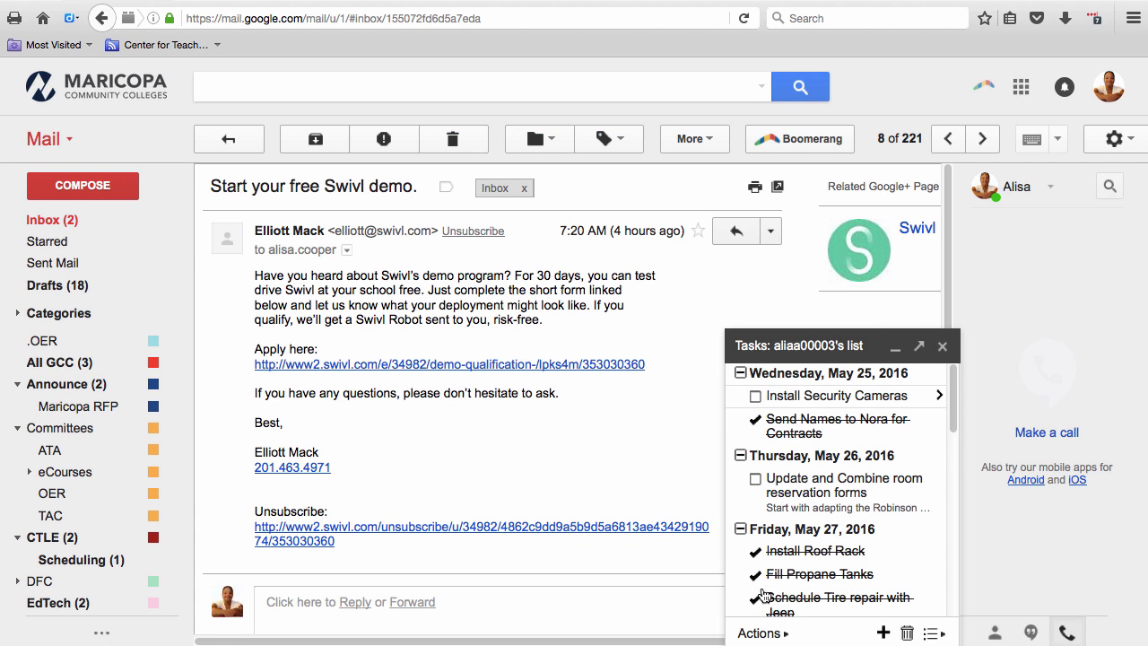
drag(956, 416, 957, 387)
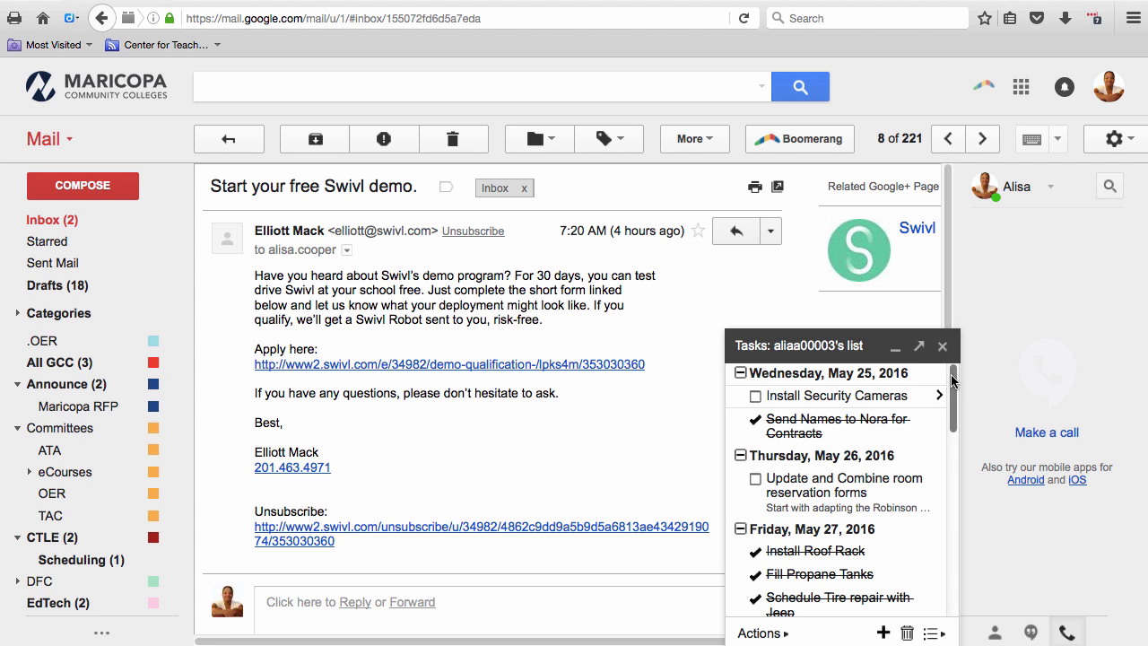
scroll(954, 383, down, 2)
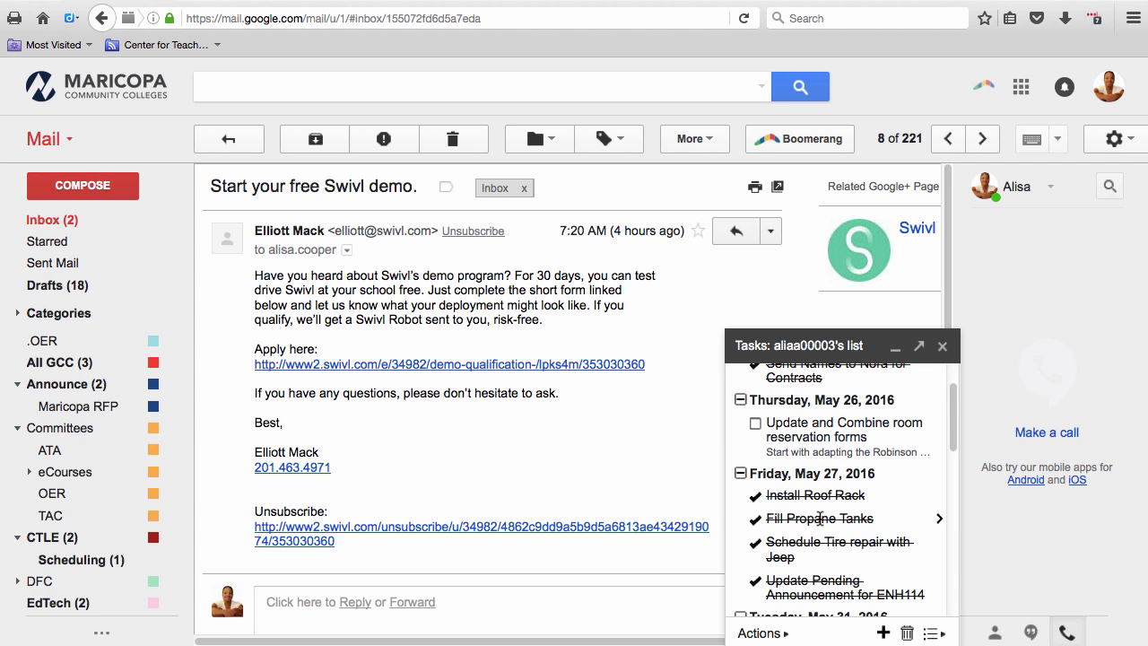
scroll(958, 421, up, 2)
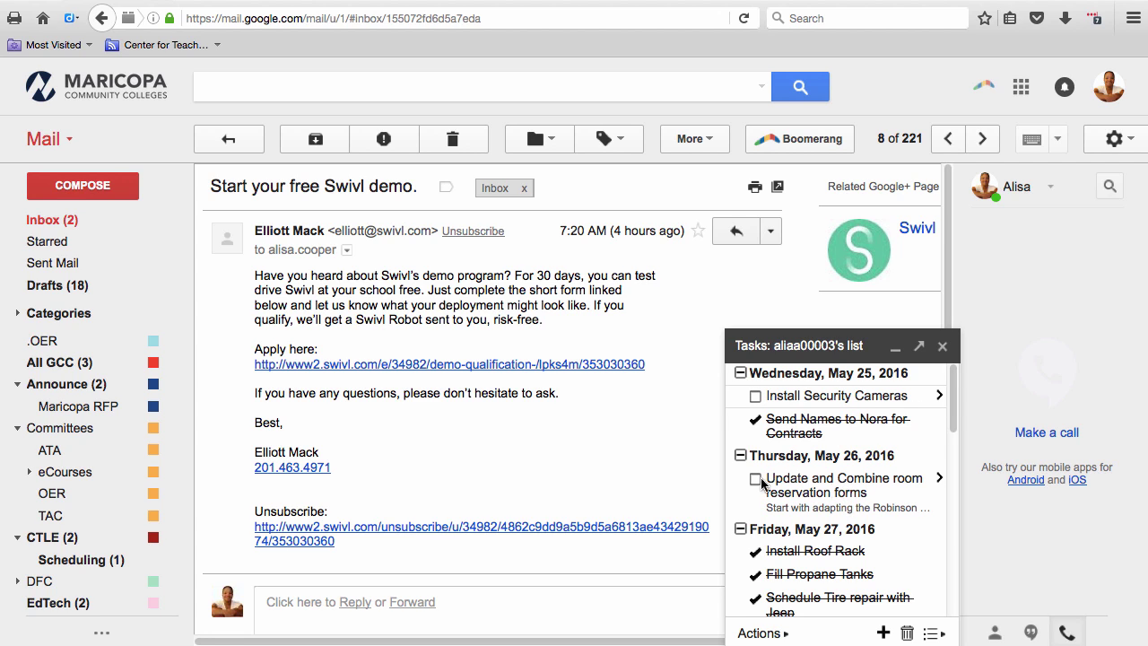
click(895, 348)
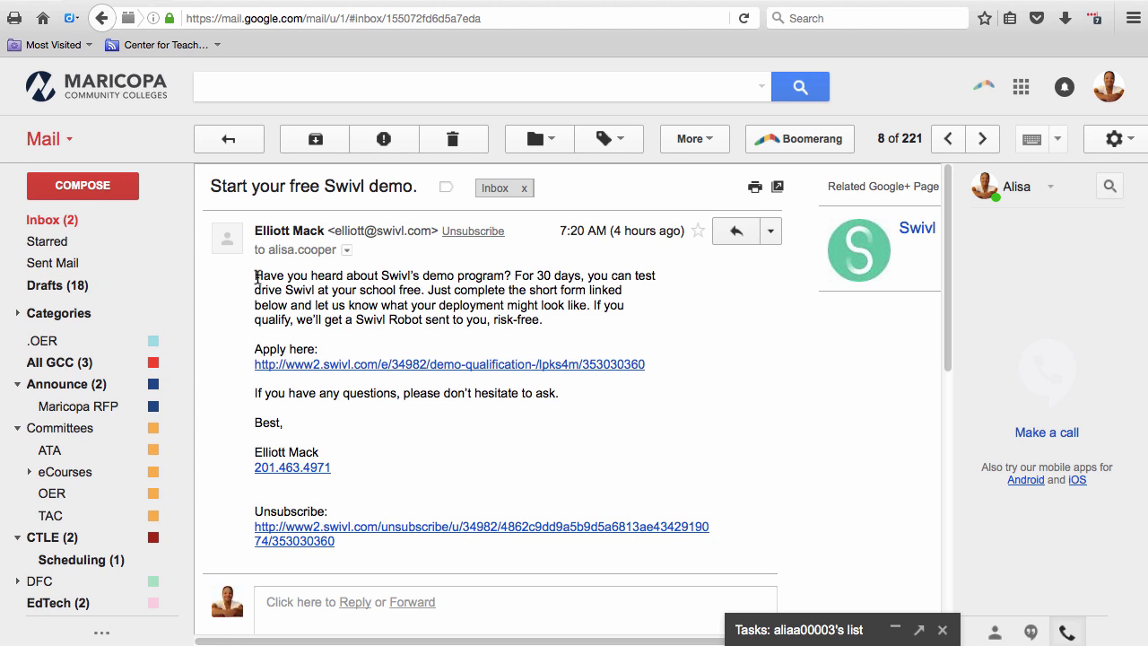
Step: Select the message text from the first paragraph through the application link, and add the task "Start My Swivl Demo" under No due date
drag(256, 277, 647, 365)
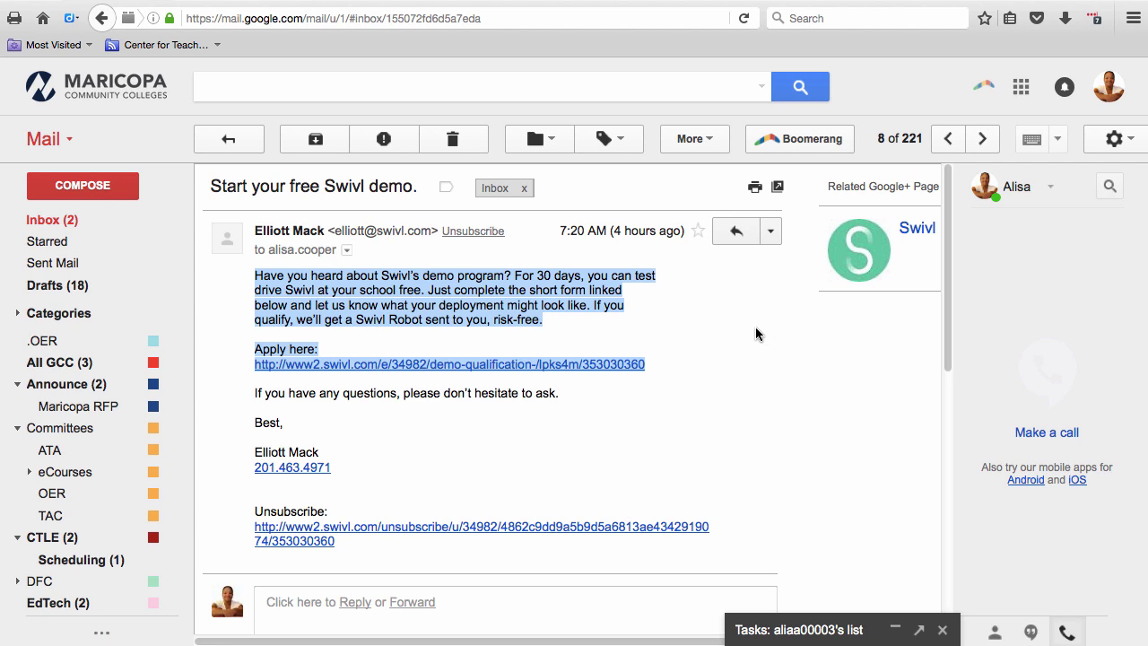
click(894, 633)
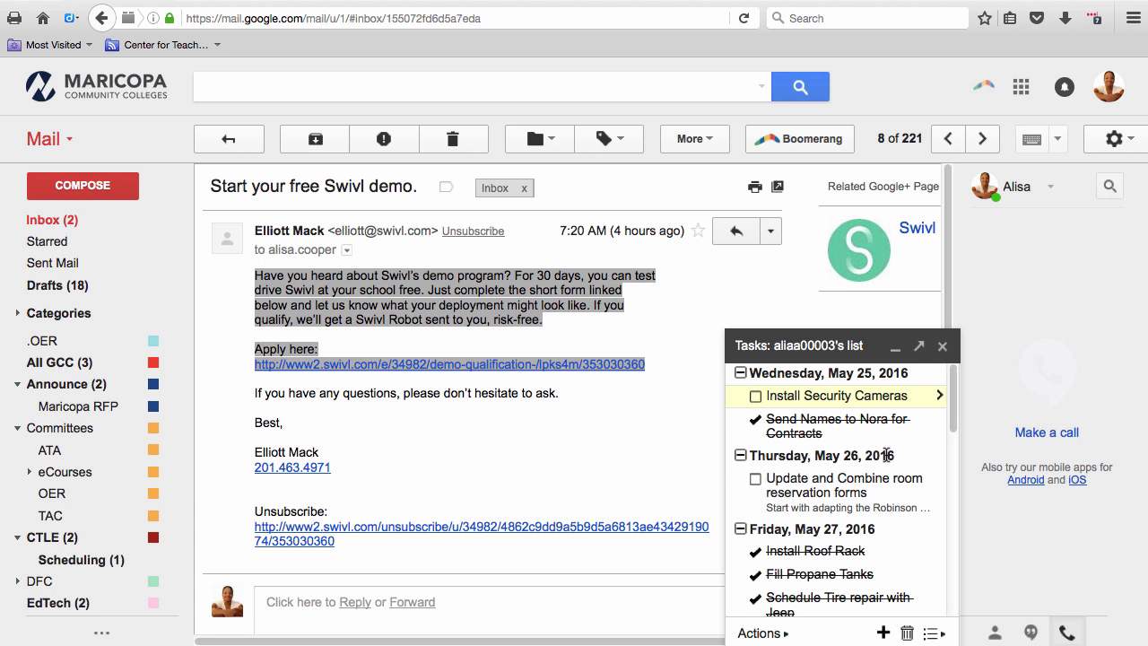
scroll(886, 456, down, 10)
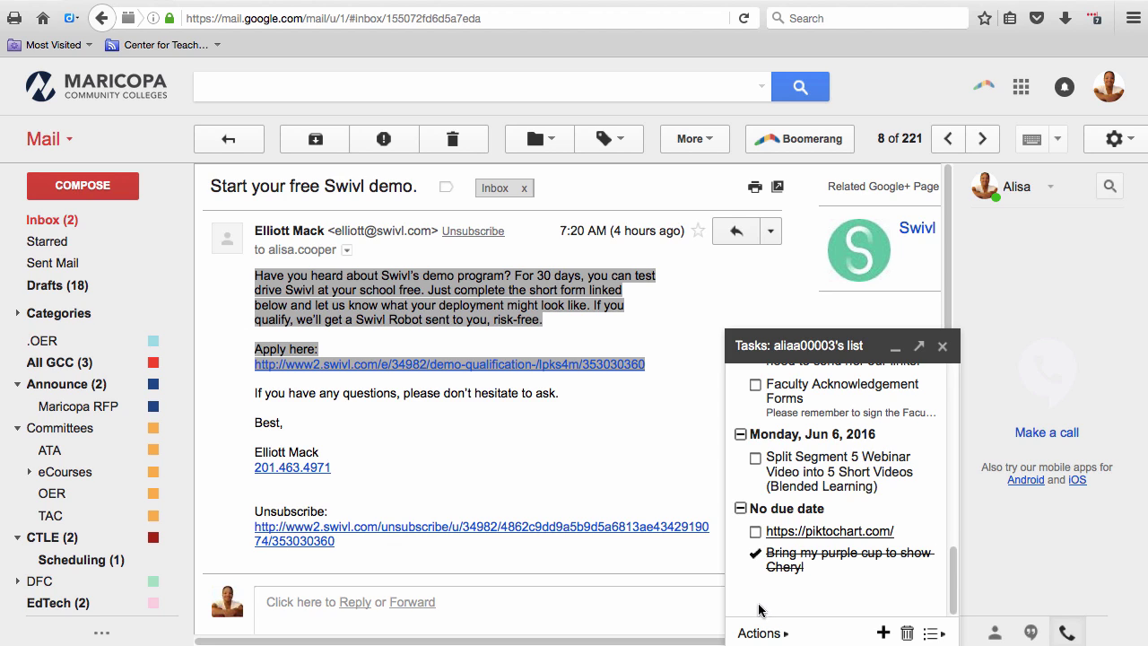
click(776, 595)
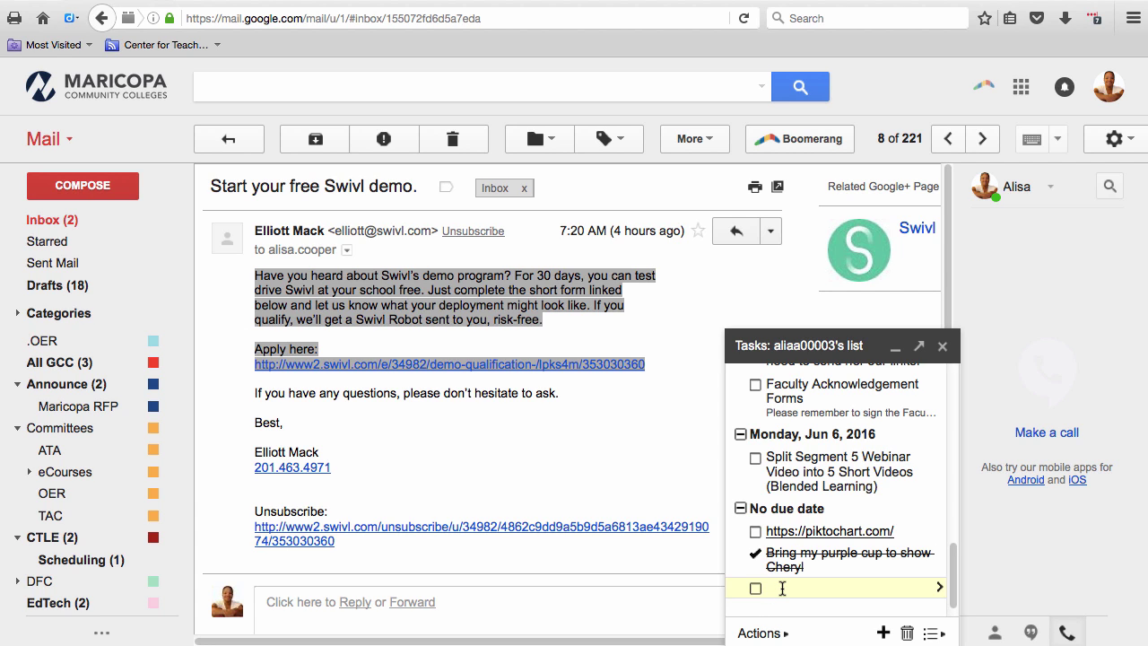
text(Start My Swivl Demo)
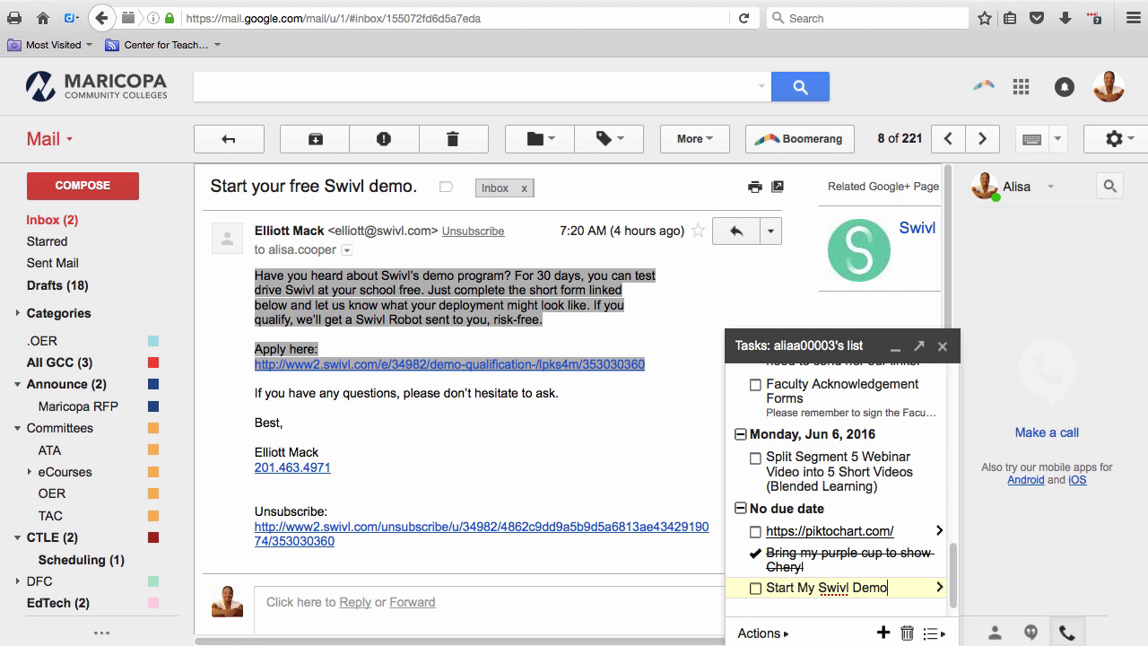
Step: Open the details of the "Start My Swivl Demo" task and set its due date to June 2, 2016
click(939, 587)
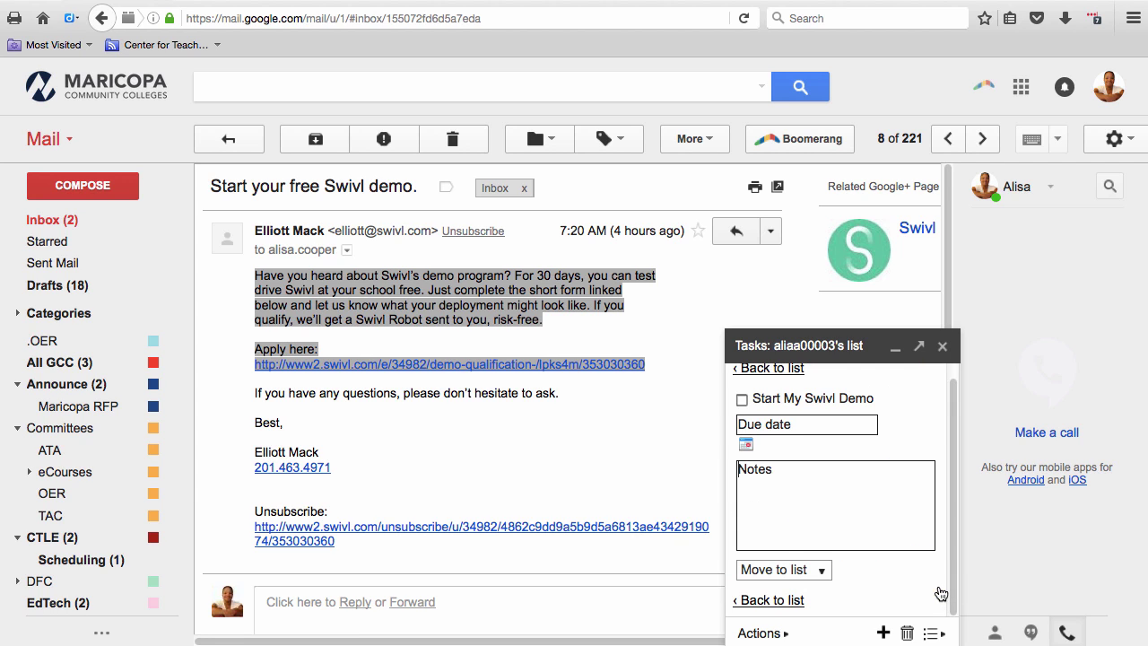
click(789, 428)
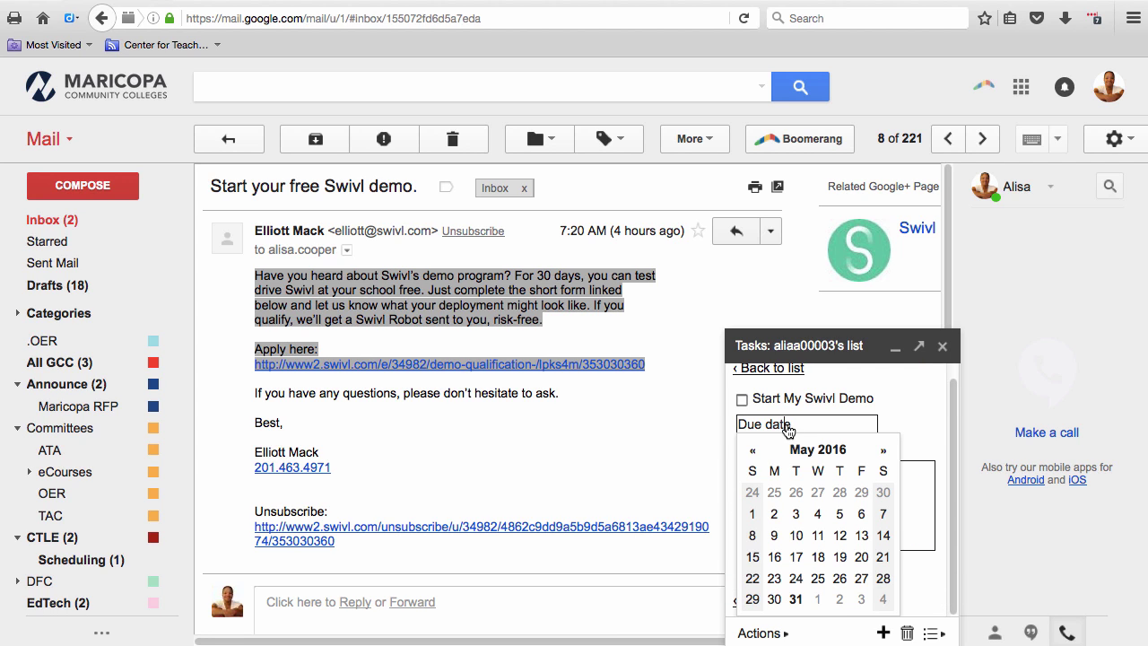
click(840, 599)
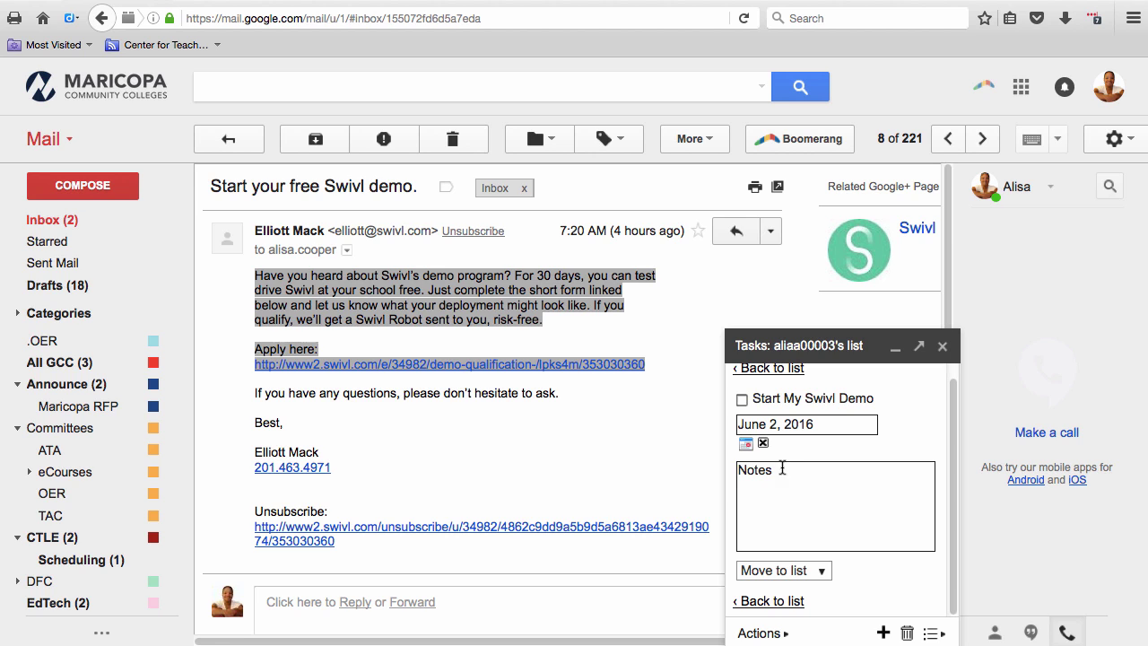
Step: Replace the task's Notes placeholder with the copied text on the clipboard and read through the inserted note
drag(782, 467, 693, 470)
key(BackSpace)
key(super+v)
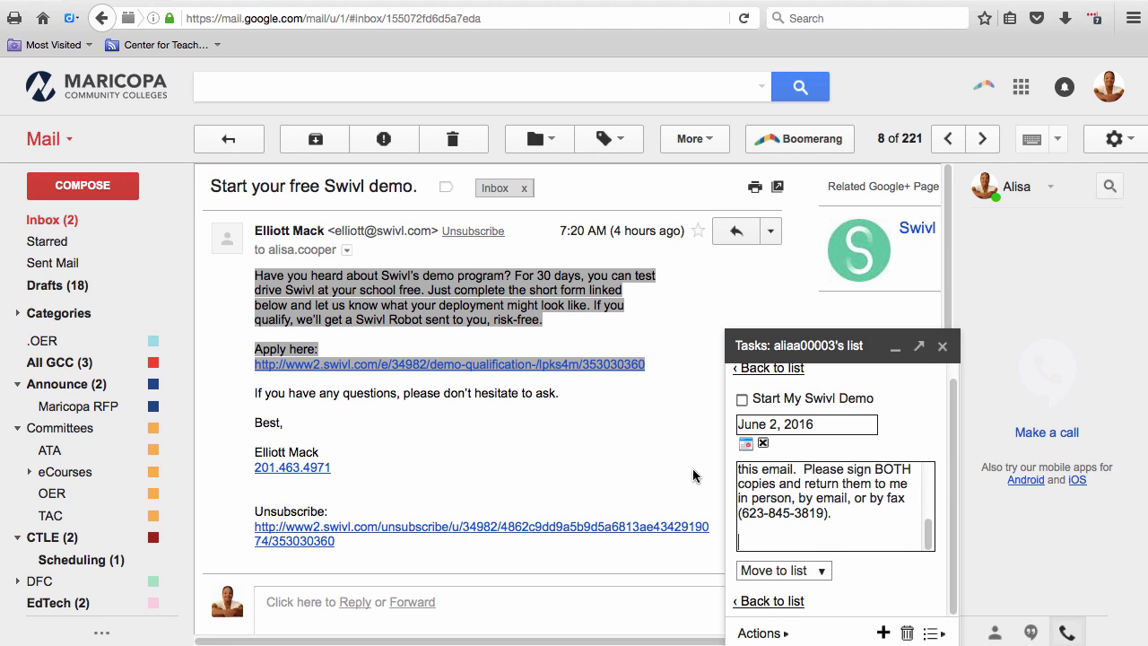
scroll(843, 527, up, 2)
scroll(843, 527, up, 3)
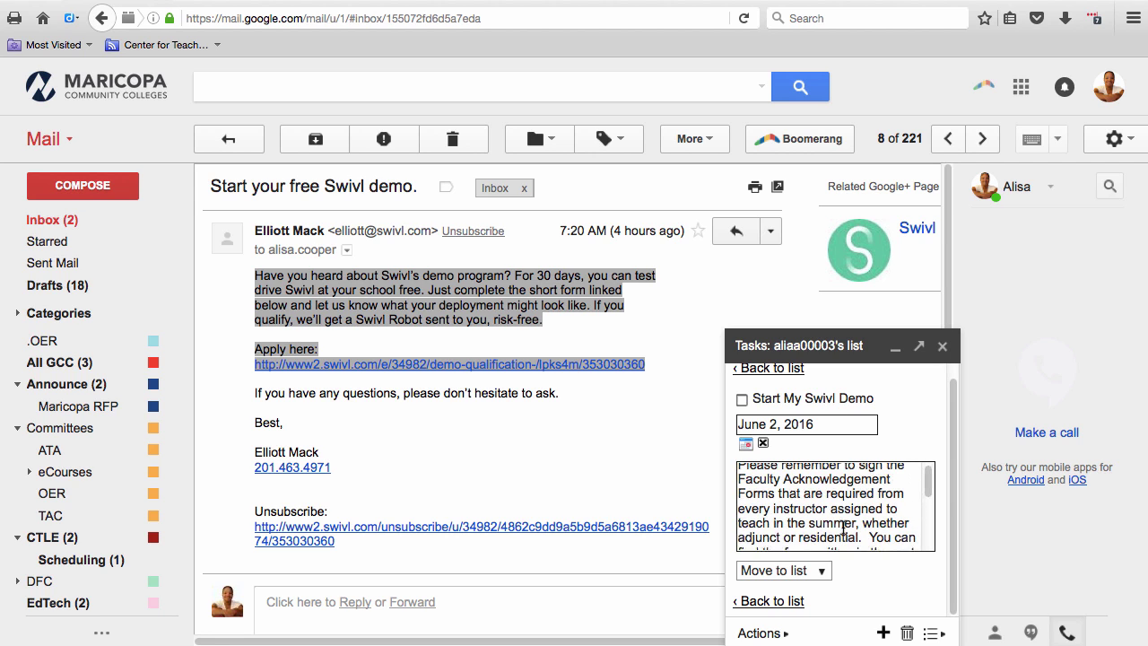
scroll(843, 527, down, 5)
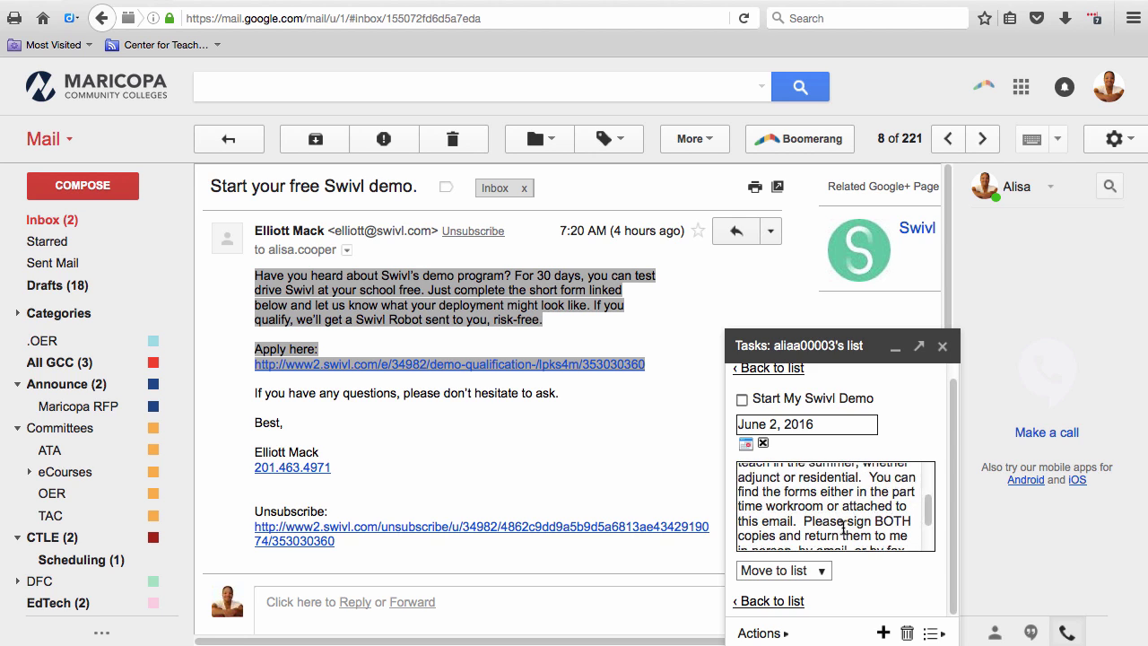
Step: Add the message's "Apply here:" line and demo application link to the end of the notes, and return to the task list
text(Apply here: http://www2.swivl.com/e/34982/demo-qualification-/lpks4m/353030360)
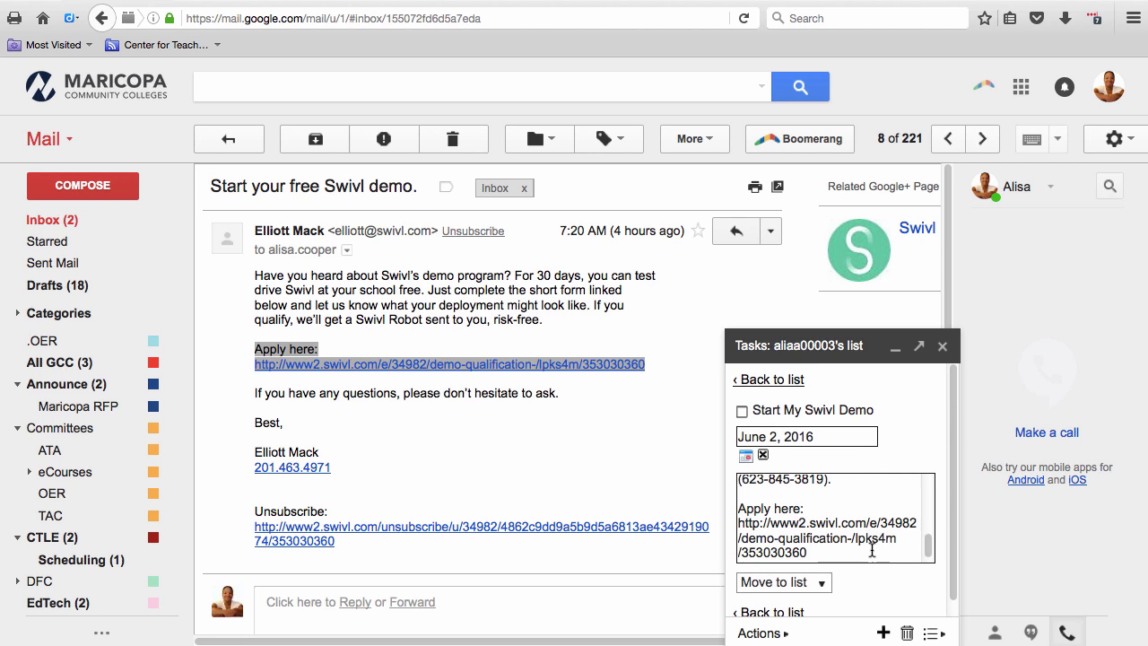
click(762, 613)
scroll(807, 493, down, 2)
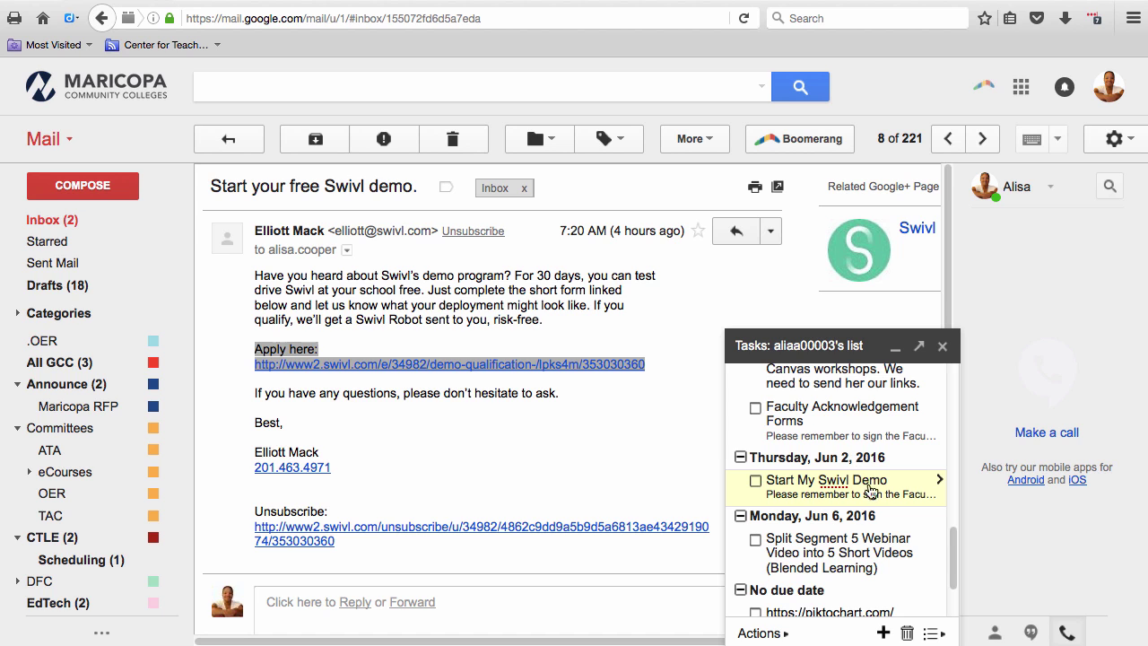
Step: Pop the Tasks list out into its own window and reshape it into a narrow, full-height column at the screen's edge
scroll(861, 536, up, 5)
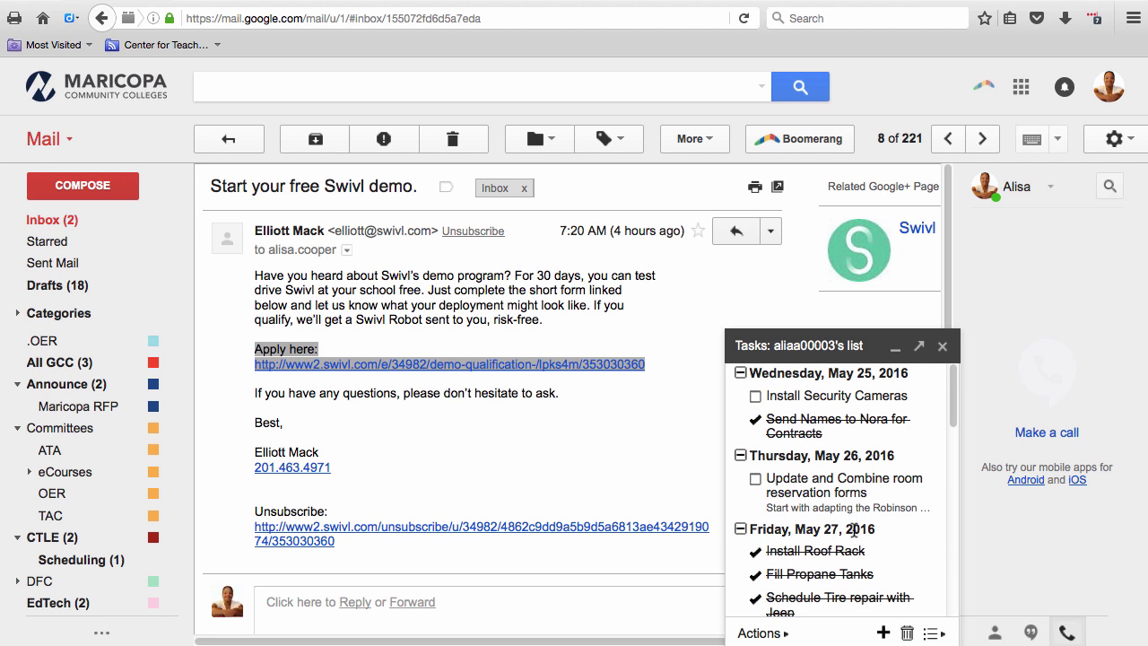
click(920, 348)
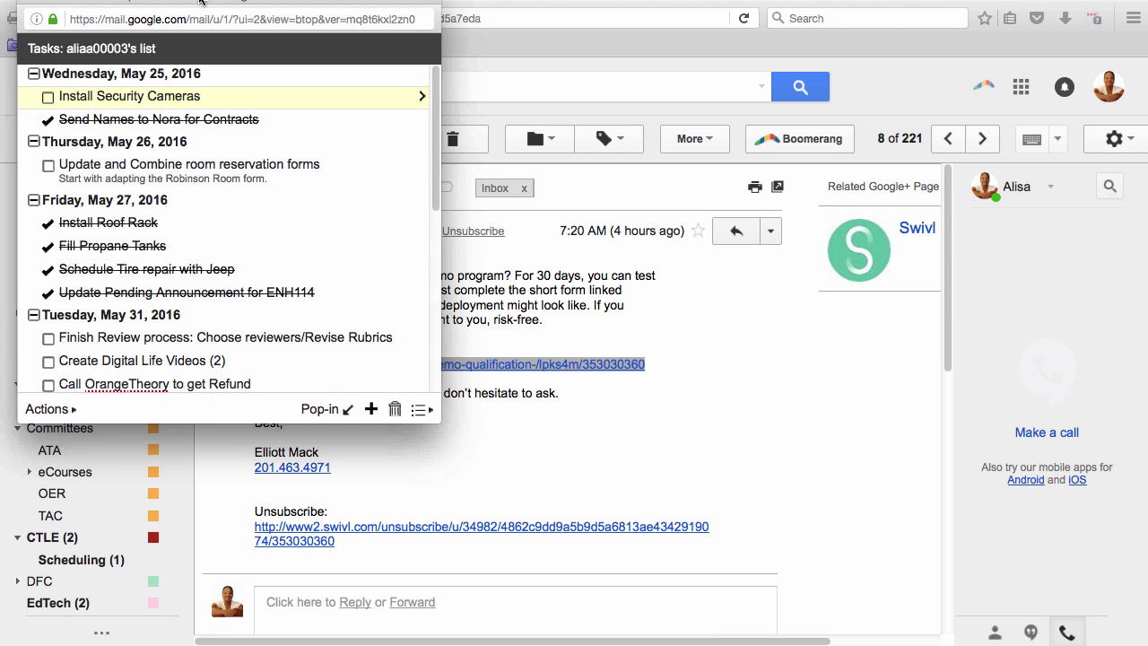
drag(202, 3, 179, 14)
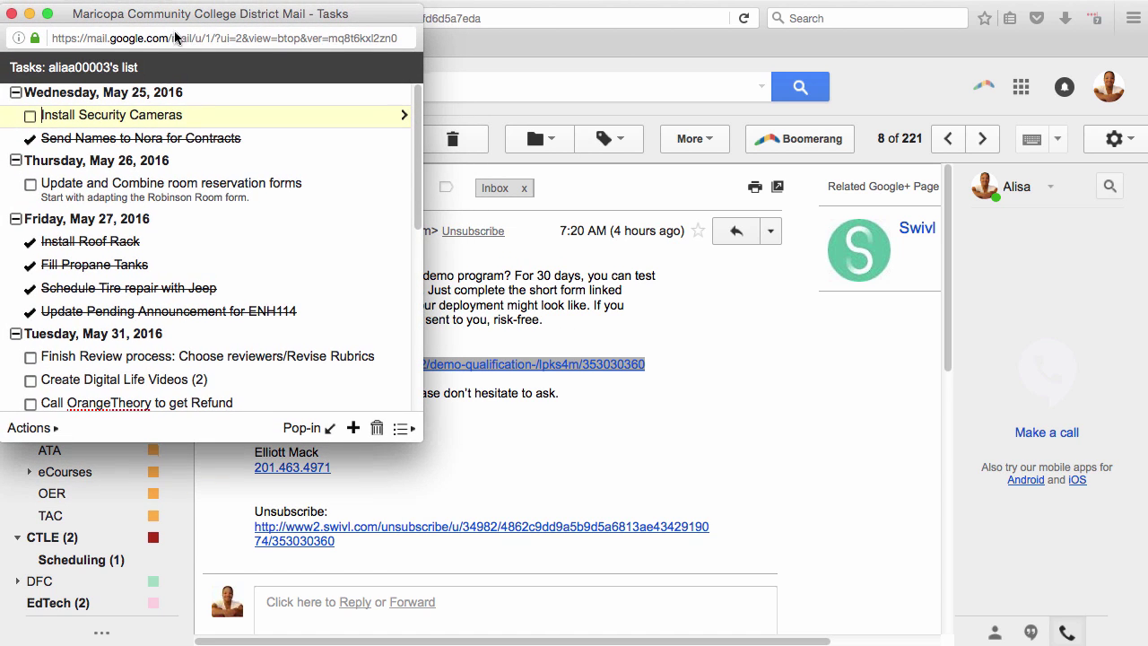
drag(425, 444, 199, 642)
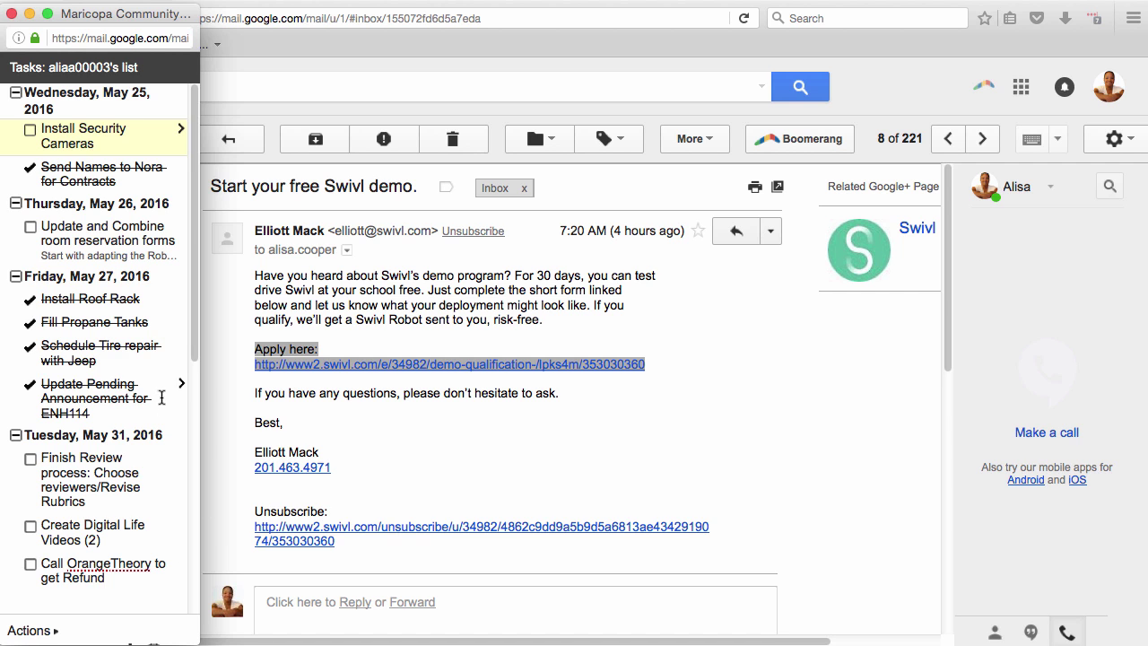
Step: Move the narrow Tasks window to the opposite side of the message, extend its height, and review the entries down to No due date
scroll(160, 397, down, 5)
scroll(148, 404, up, 5)
drag(119, 20, 1065, 18)
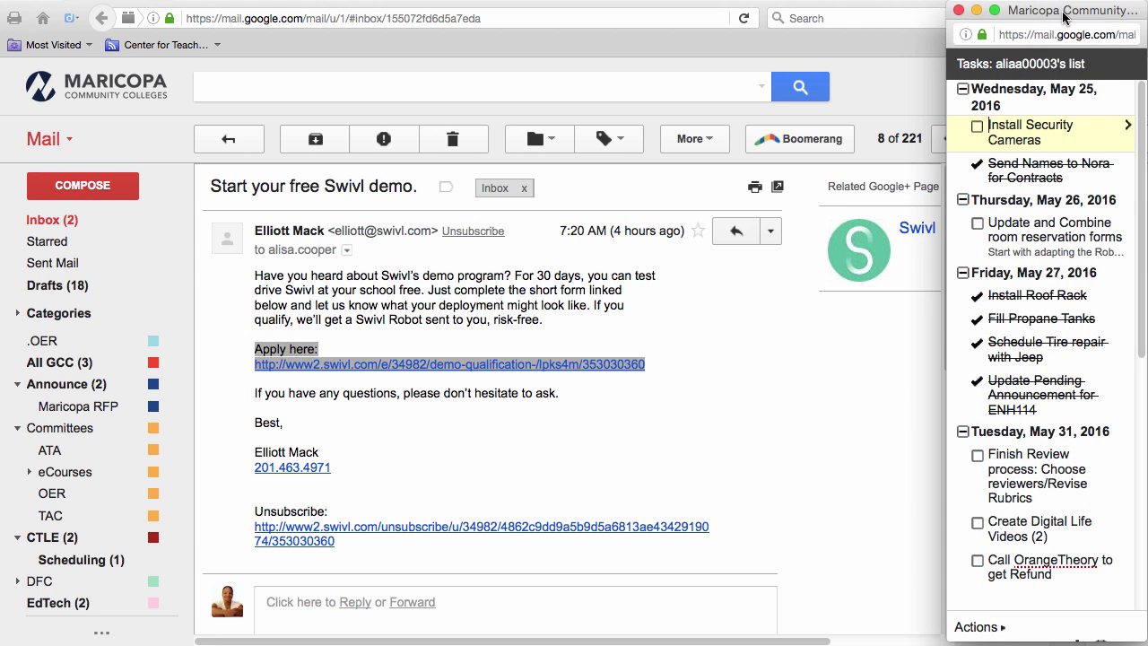
scroll(1067, 426, down, 5)
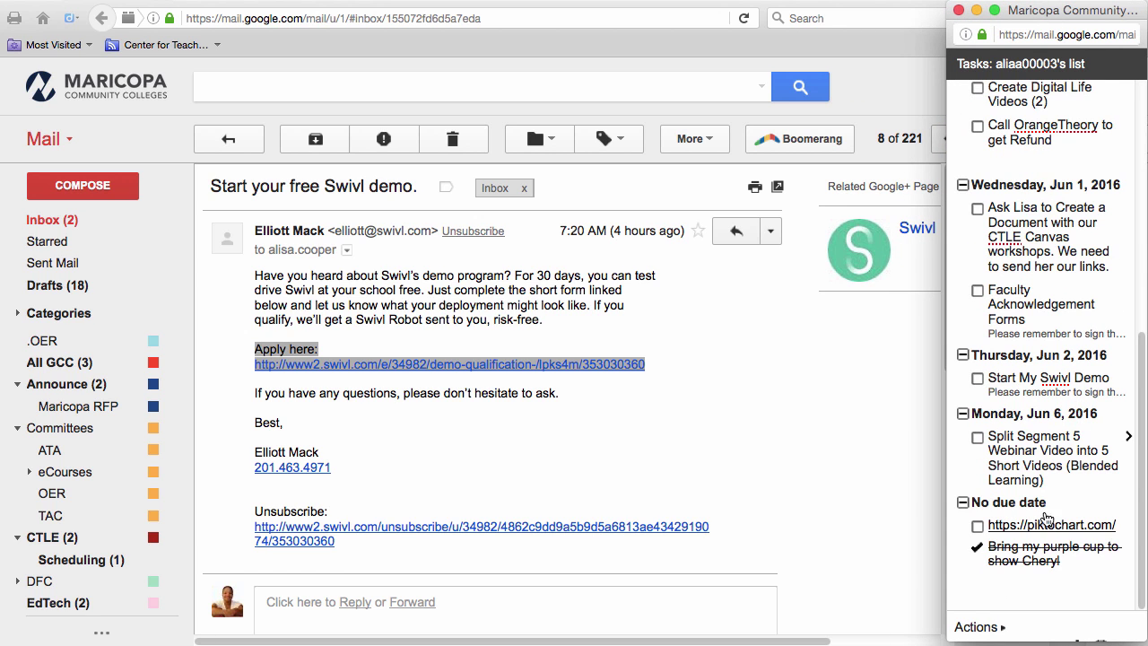
drag(1067, 641, 1068, 644)
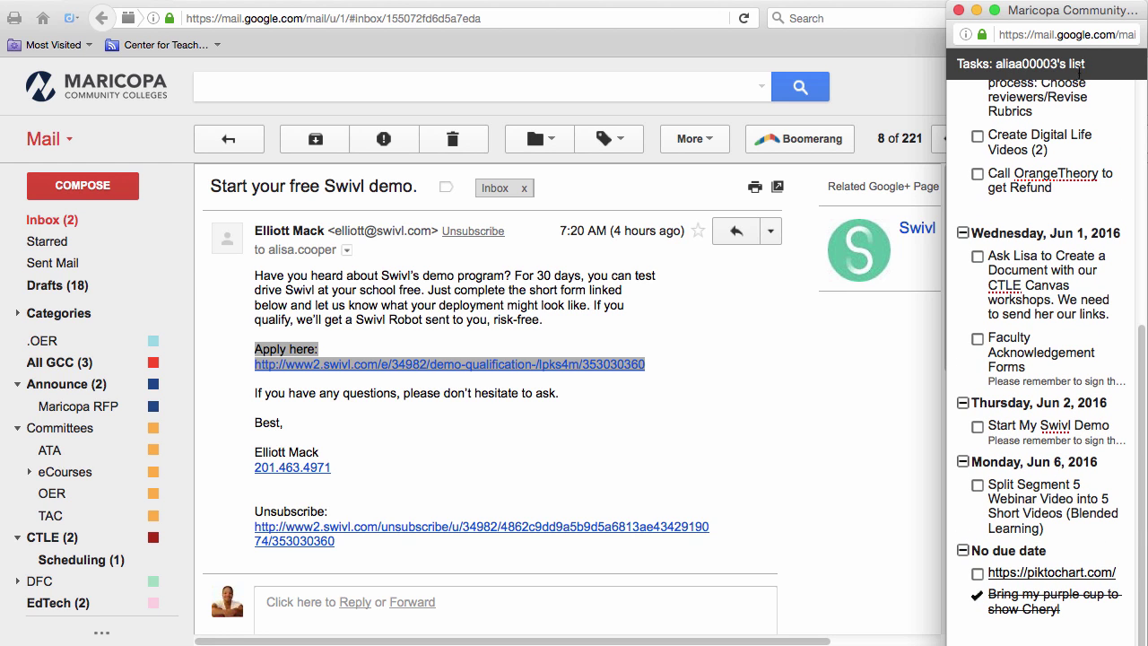
Step: Put the Tasks list back into the mail page, minimize it, and expand it again
double_click(1076, 11)
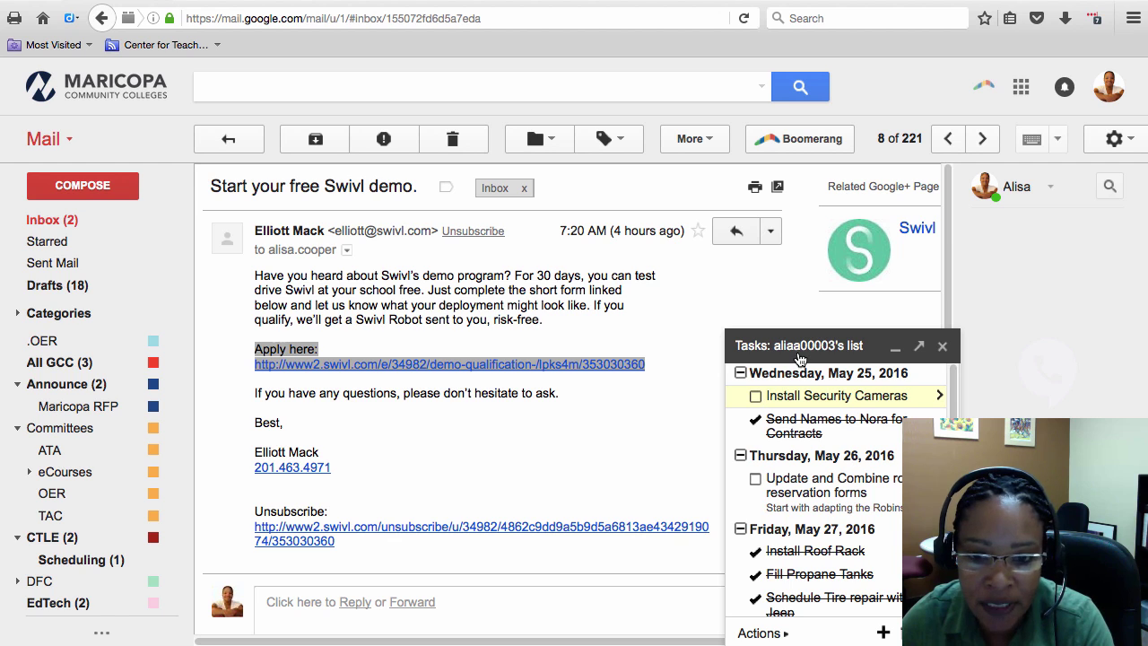
click(895, 346)
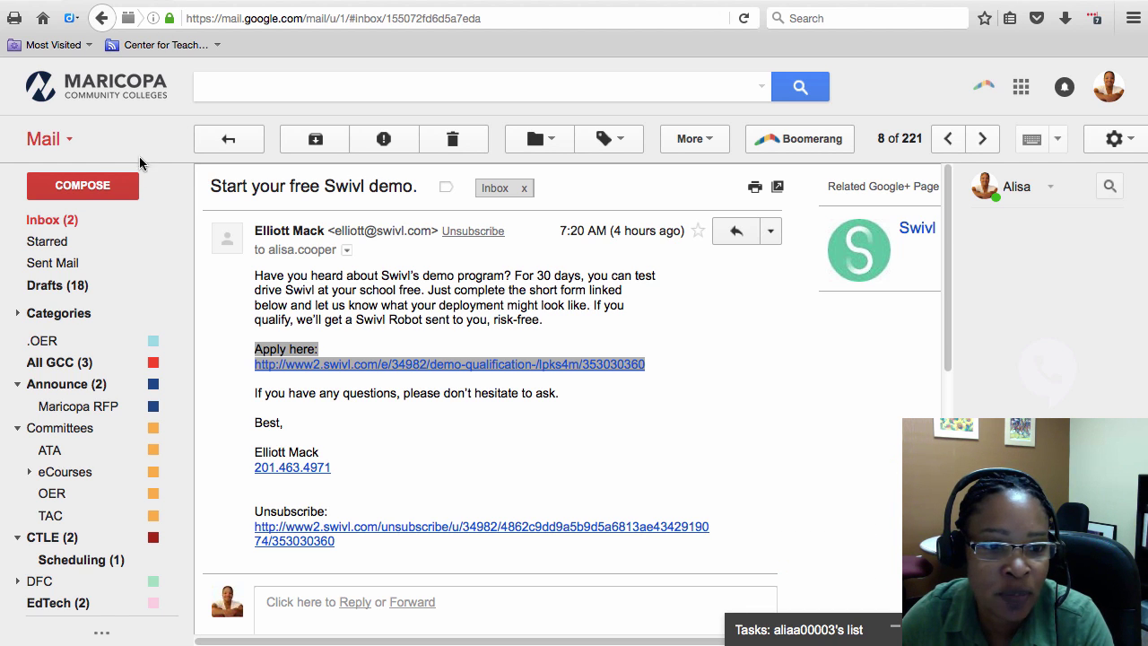
click(894, 633)
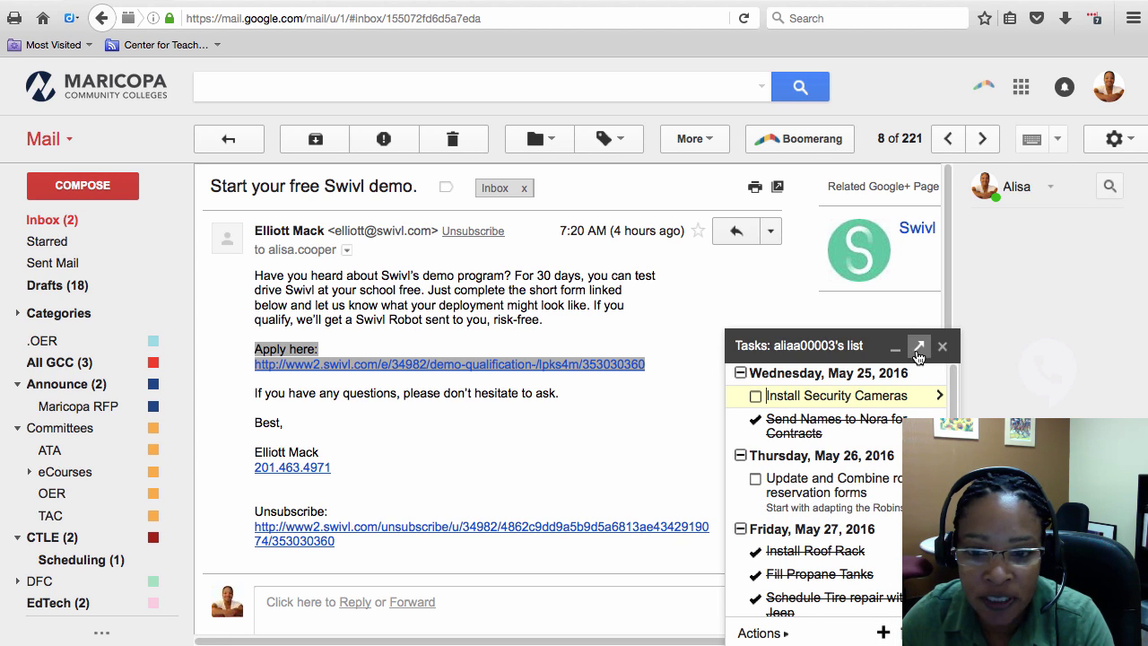